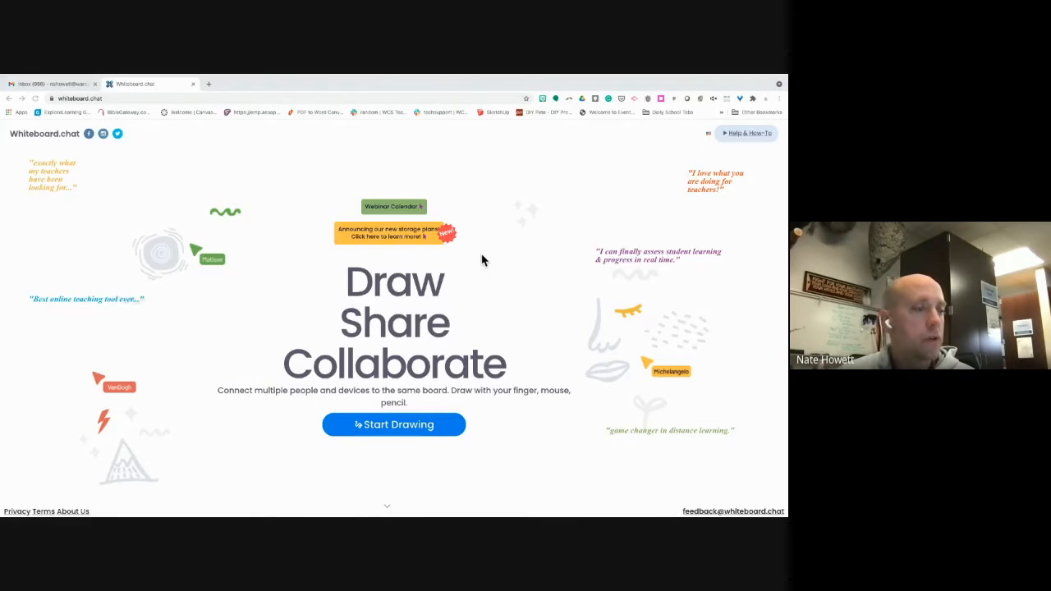
Step: Examine the feature sections of the Whiteboard.chat home page, including teaching, monitoring and multi-device collaboration
scroll(482, 261, down, 5)
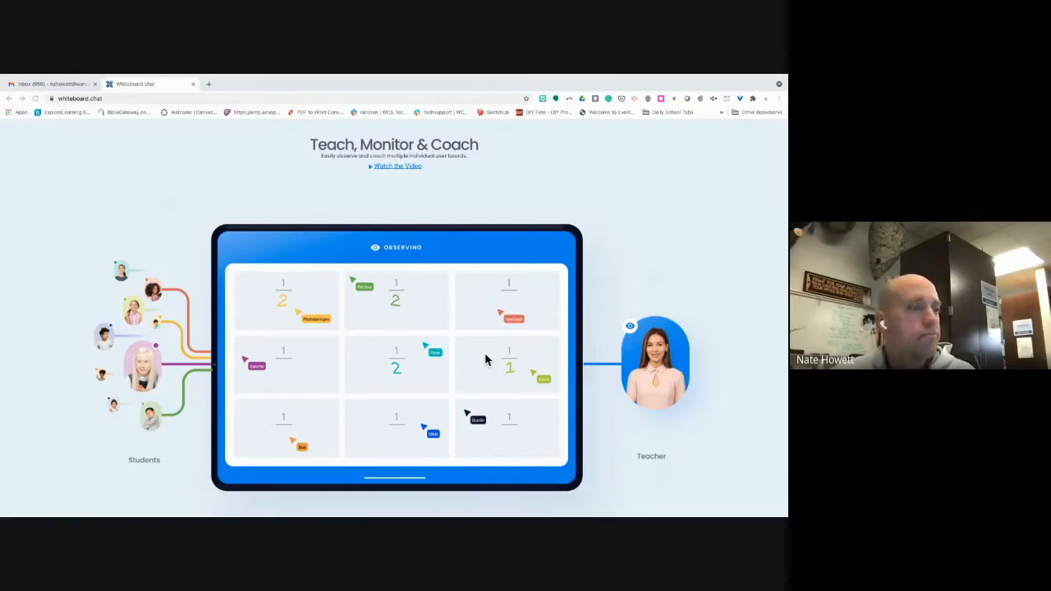
scroll(485, 359, down, 10)
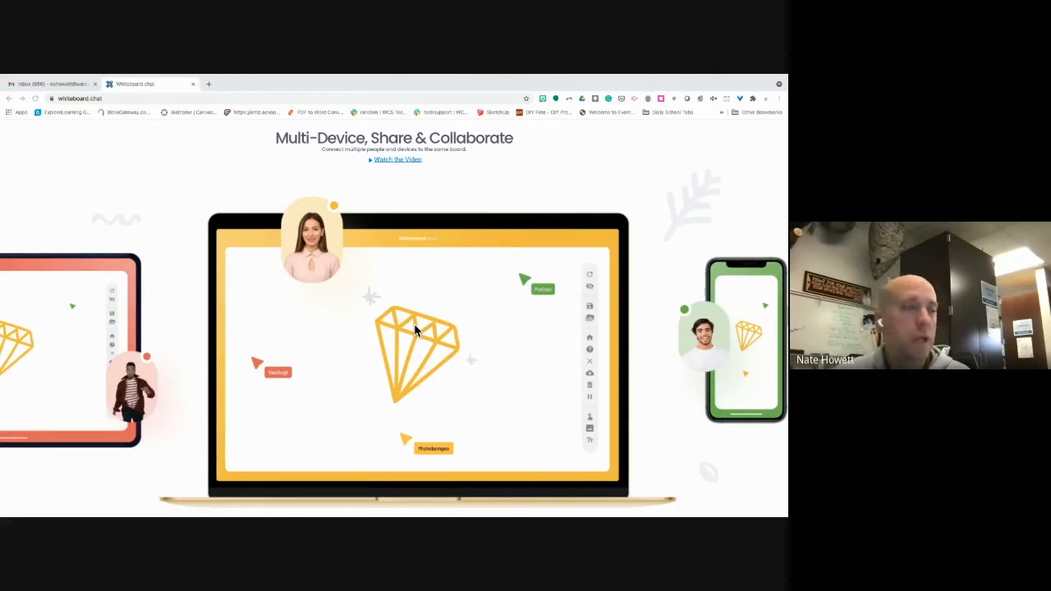
scroll(414, 329, down, 5)
scroll(415, 328, up, 3)
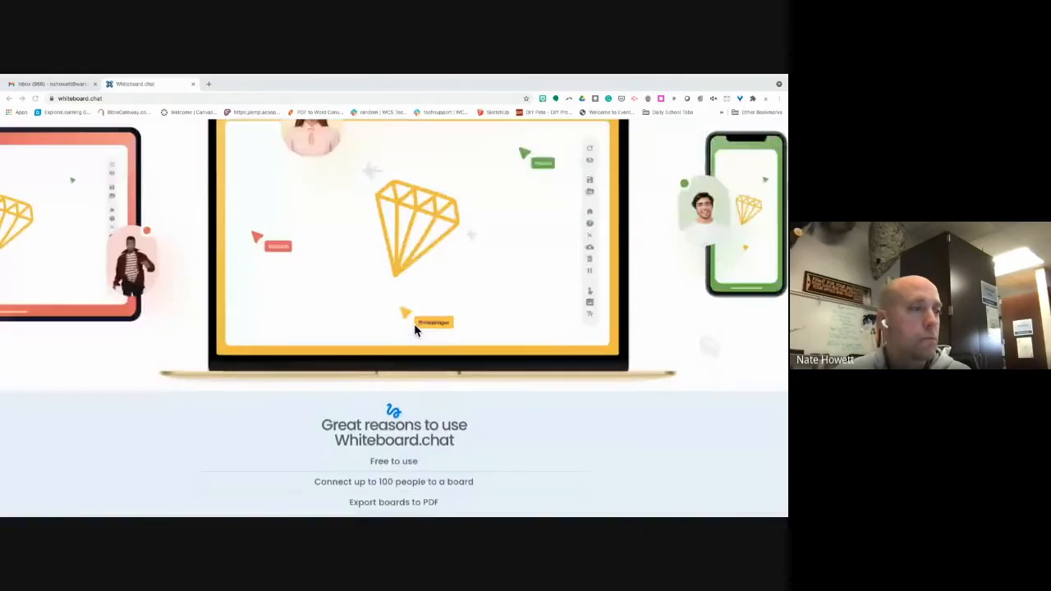
scroll(416, 329, up, 5)
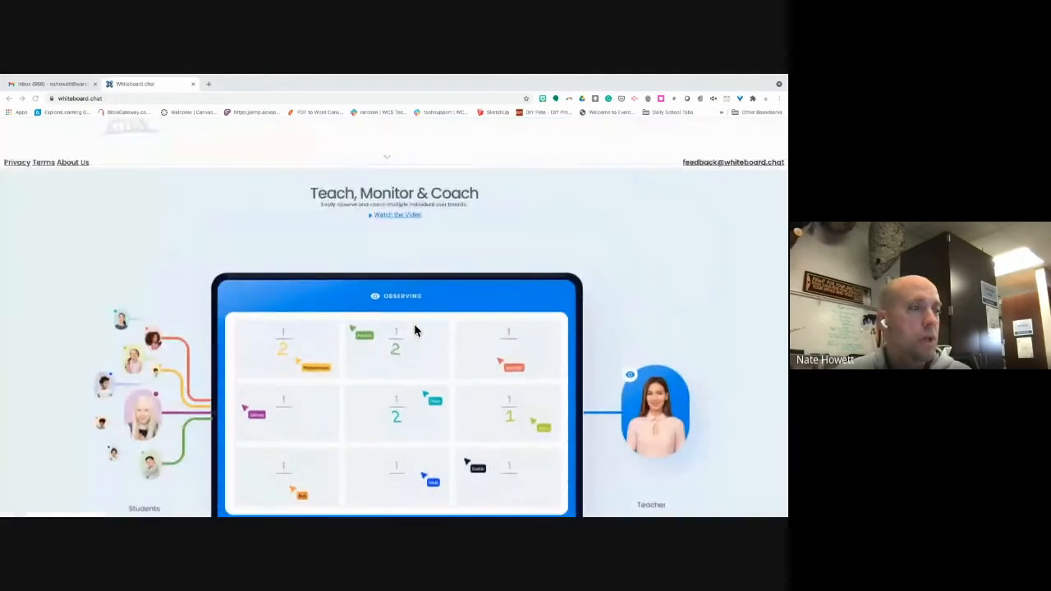
scroll(415, 329, up, 4)
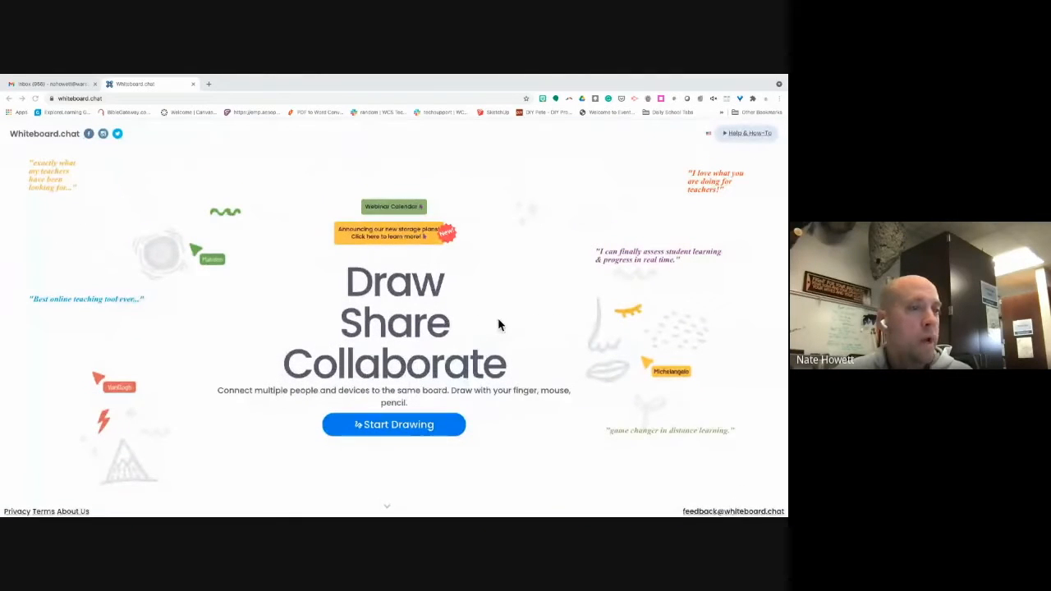
Step: Start a new teaching board and briefly view its page thumbnails
click(403, 426)
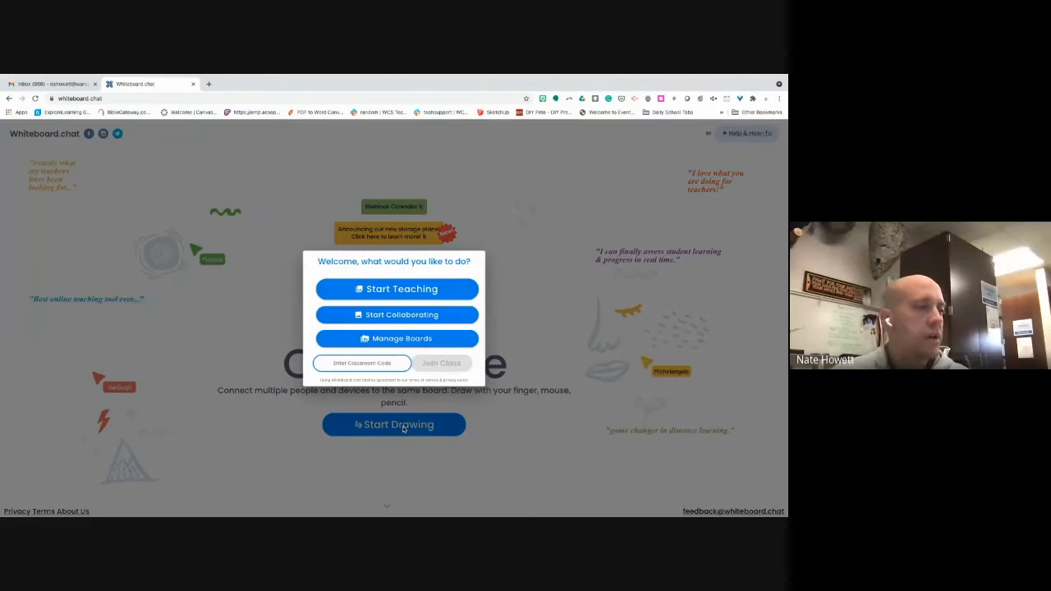
click(416, 290)
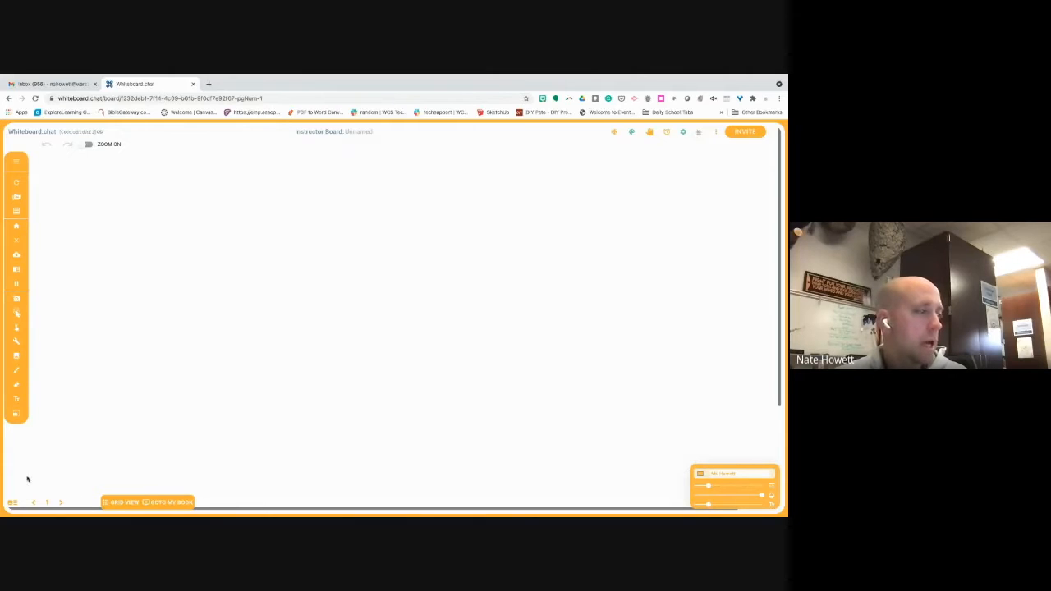
click(13, 504)
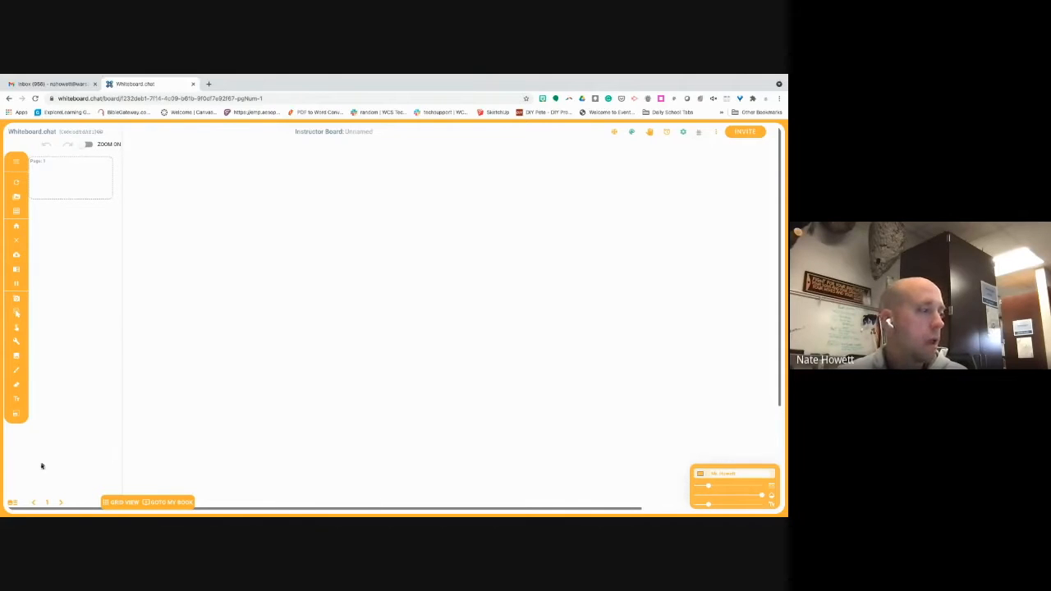
click(11, 504)
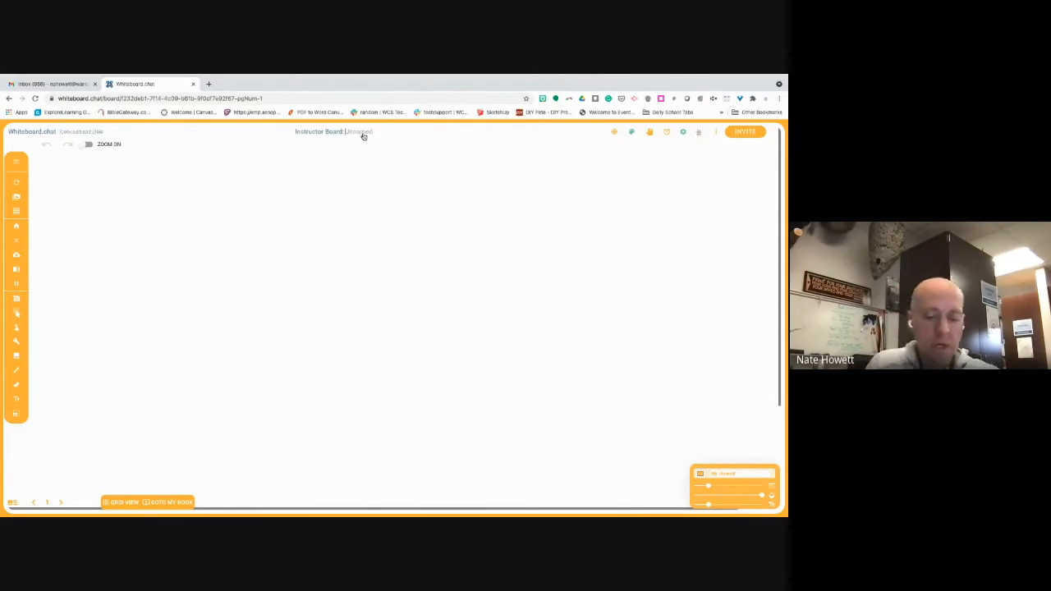
Step: Name the instructor board "Sample 2"
text(Sam)
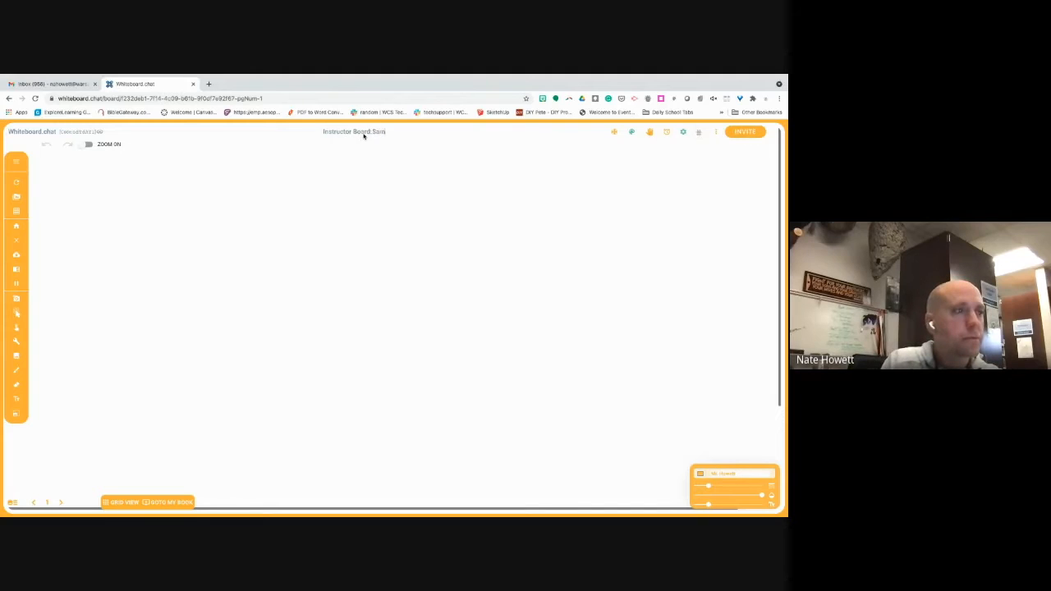
text(ple 2)
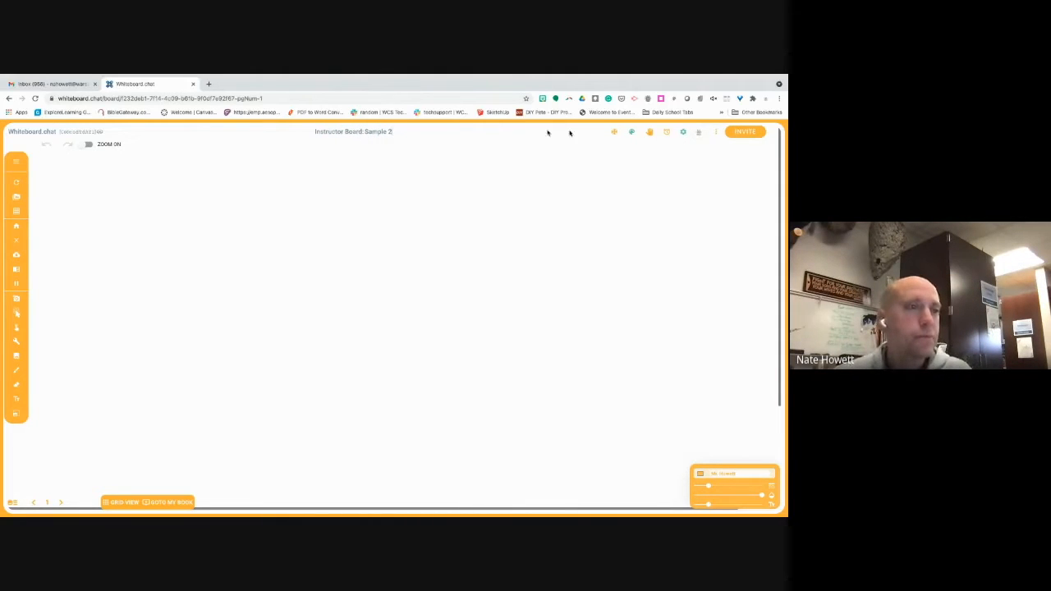
Step: Copy the invite link for the board and close the invitation dialog
click(741, 133)
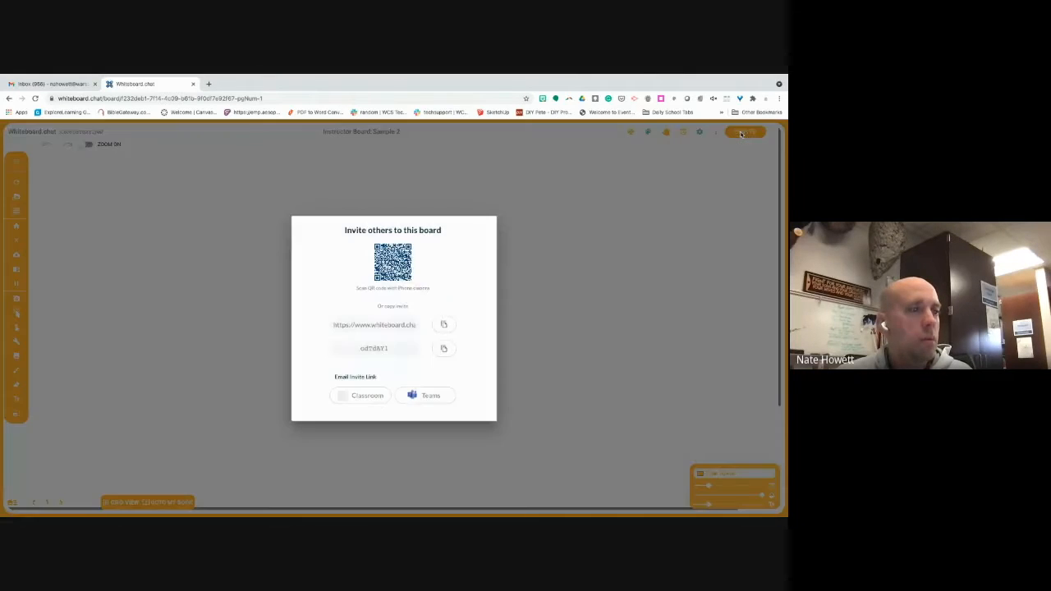
click(447, 331)
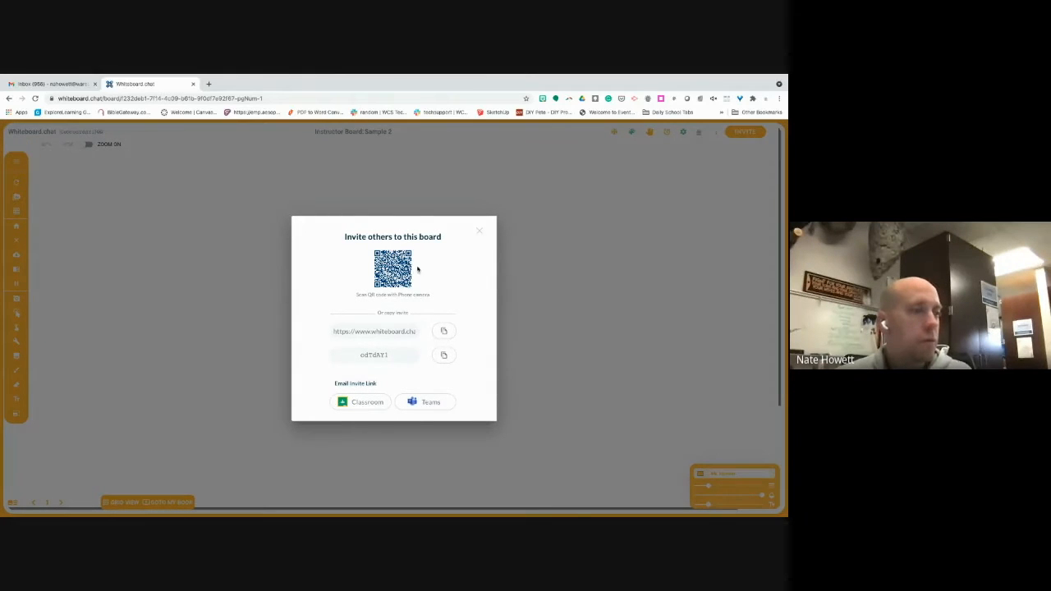
click(480, 233)
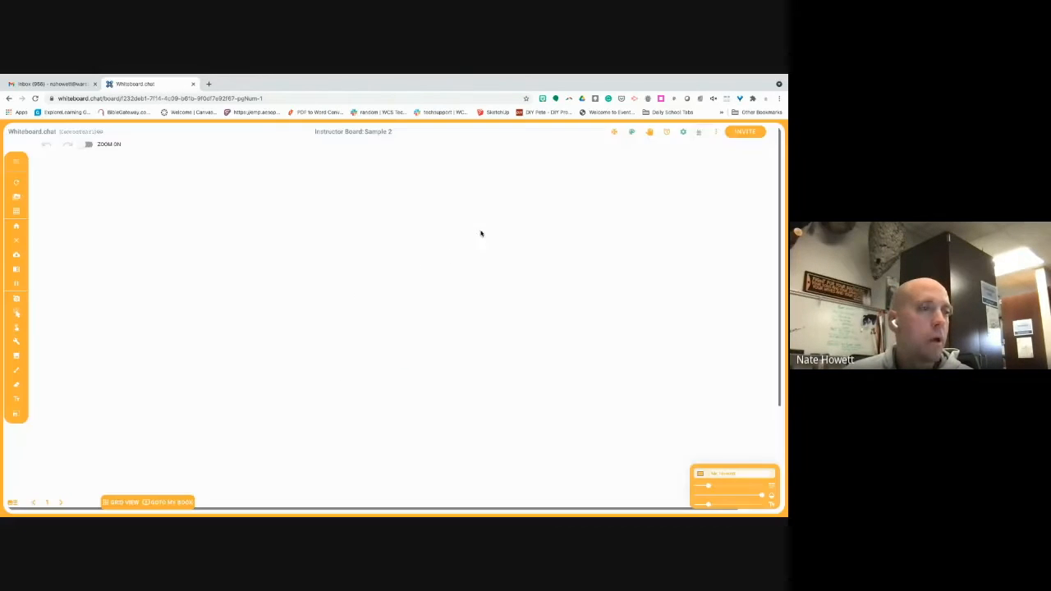
Step: Review the additional board options, including the background color picker, without changing the background
click(719, 133)
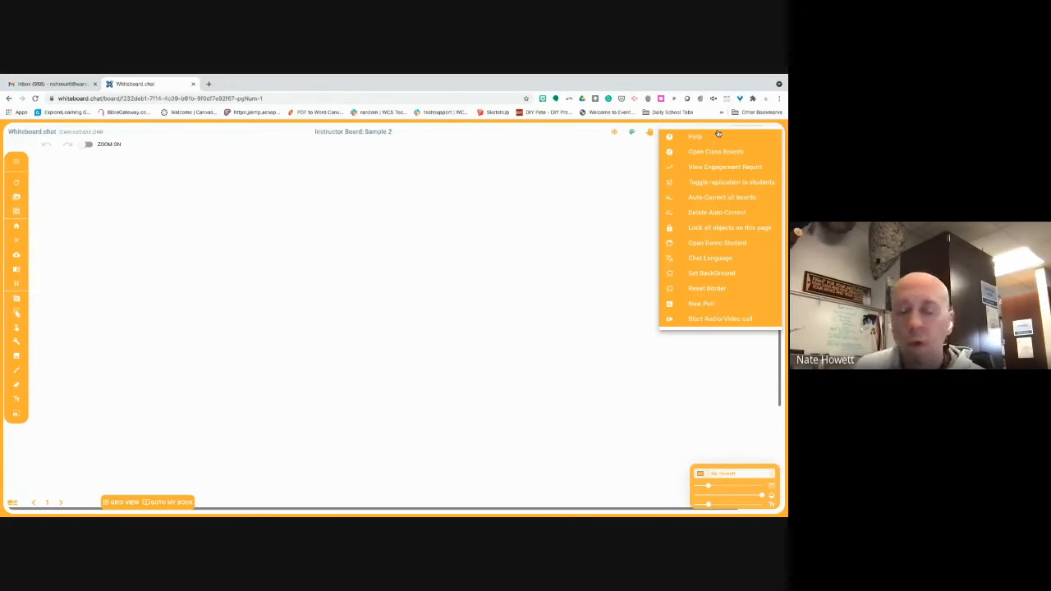
click(708, 275)
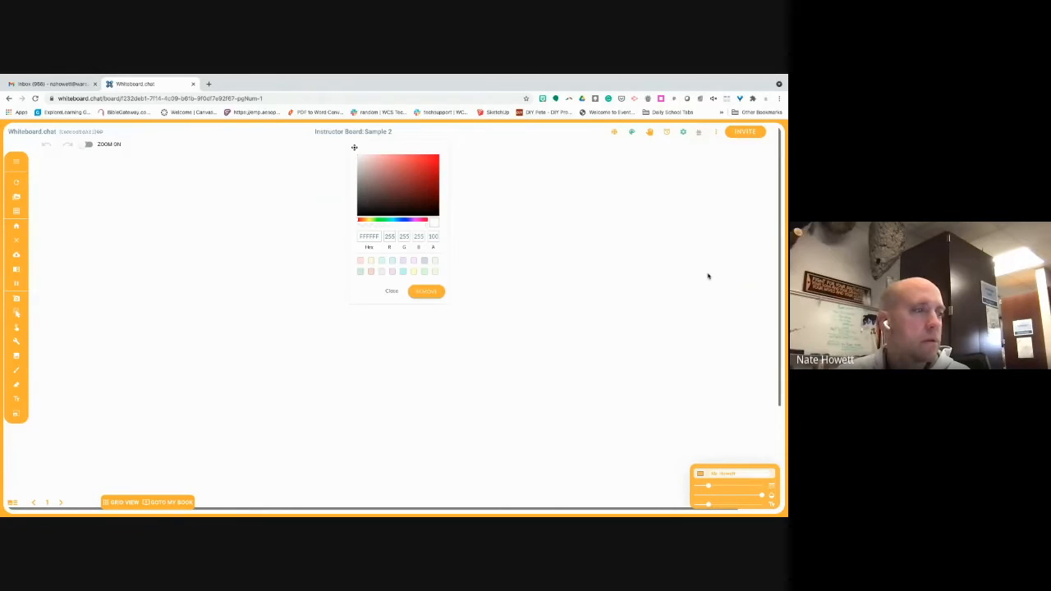
click(391, 291)
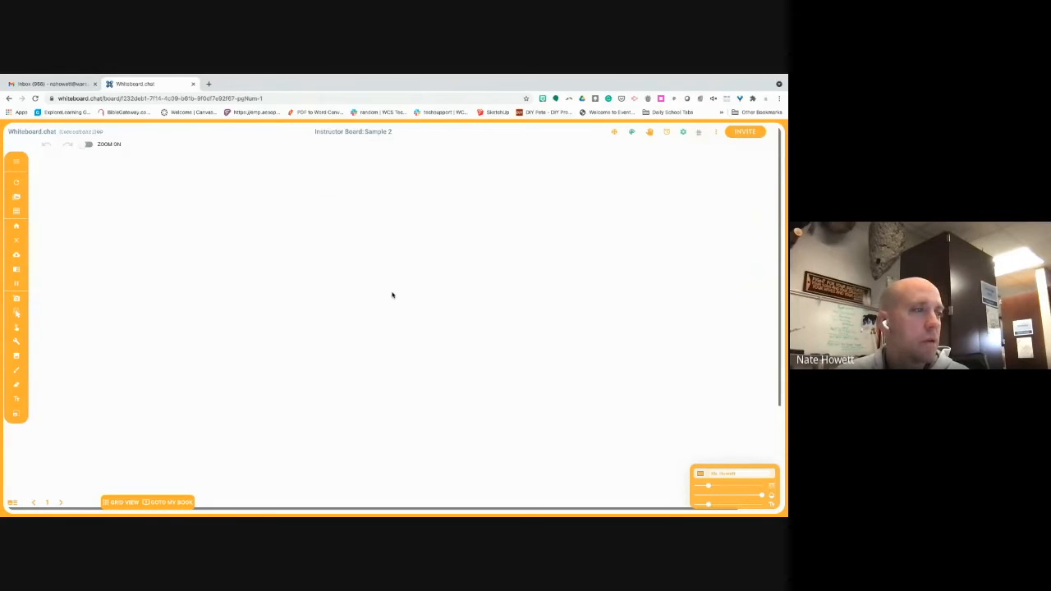
click(717, 131)
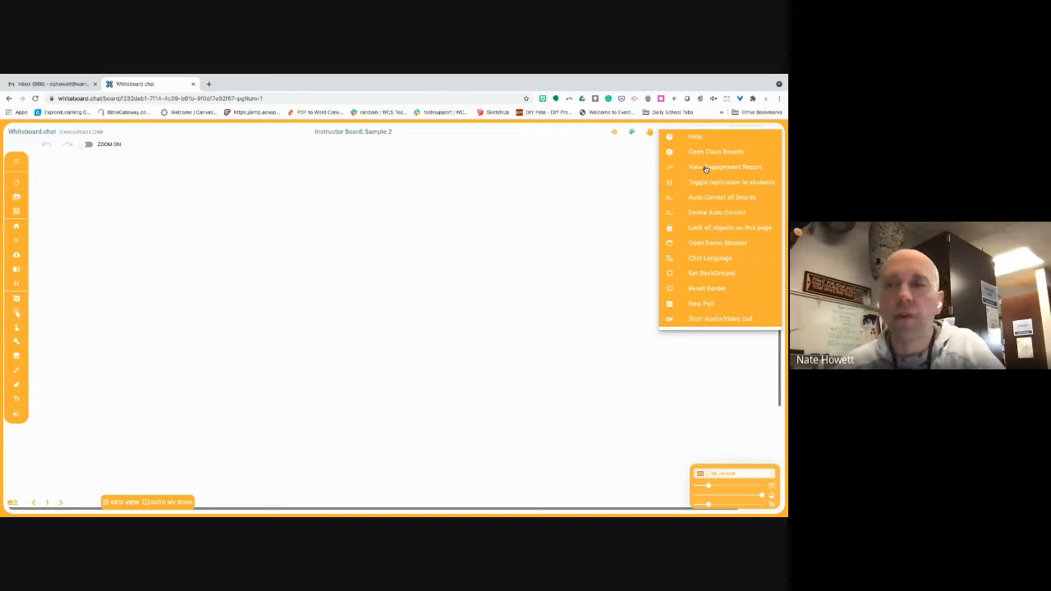
click(635, 170)
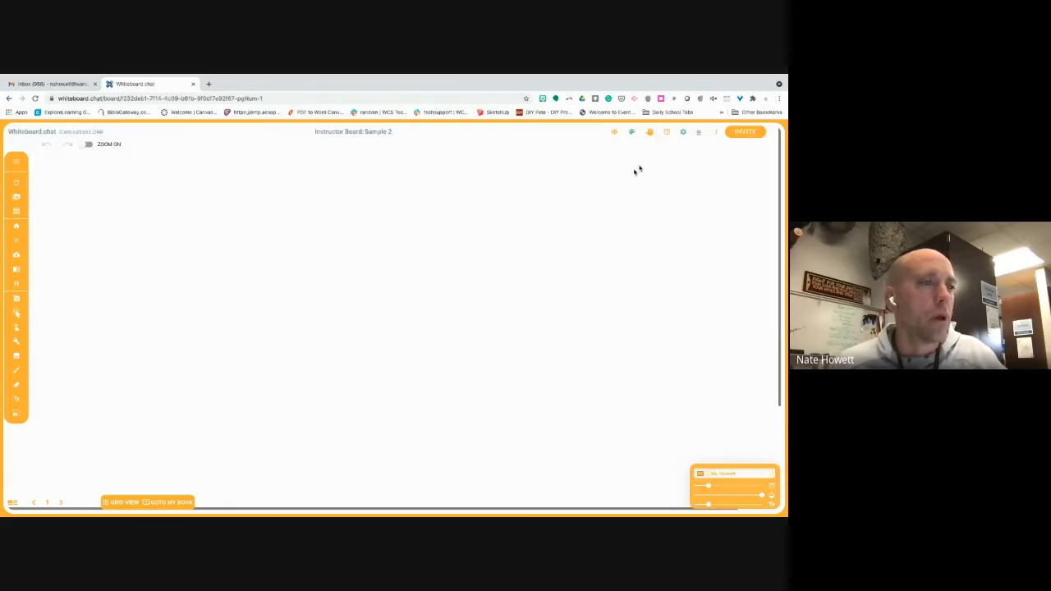
Step: Review the new timer options and the settings for the boards, including the available text fonts
click(667, 133)
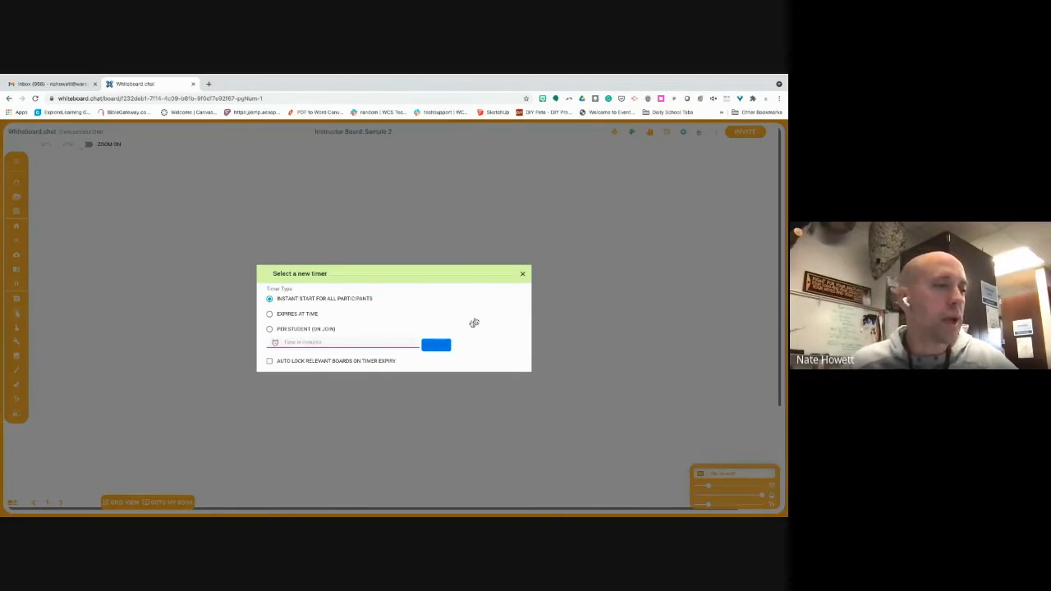
click(522, 274)
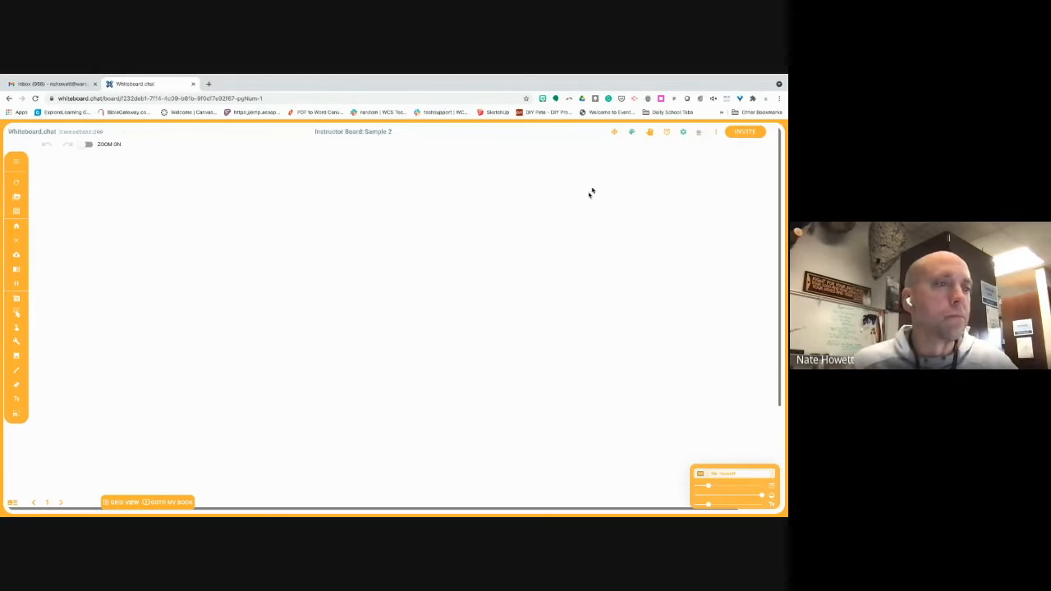
click(685, 133)
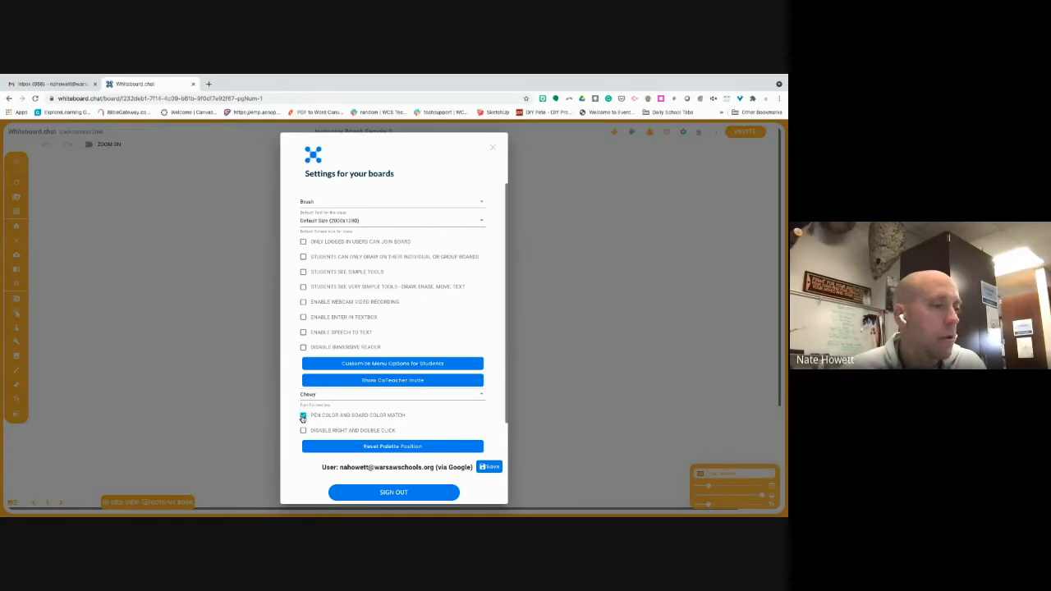
click(482, 396)
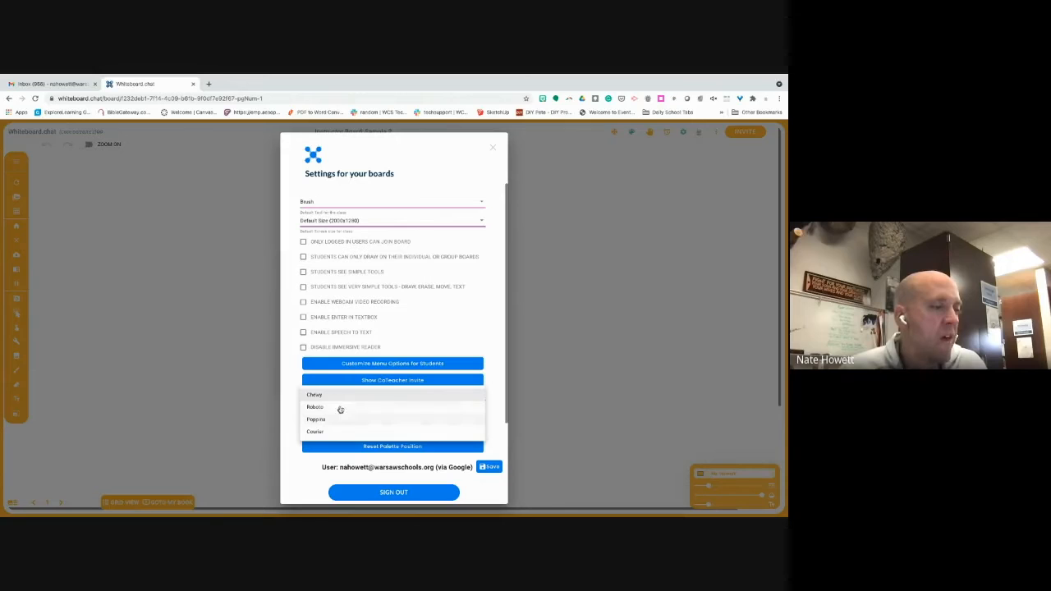
click(491, 396)
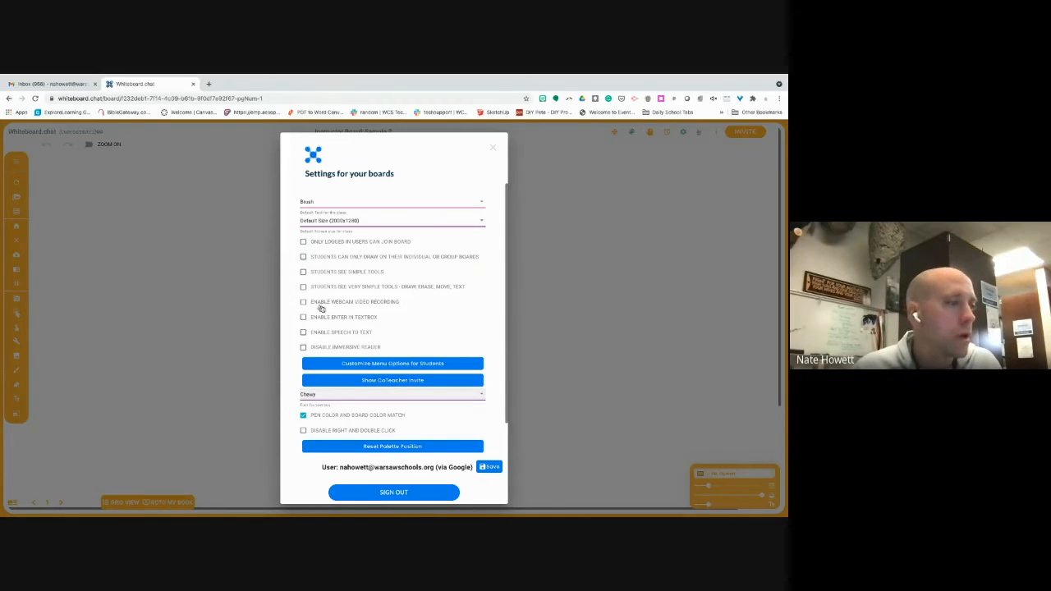
click(496, 150)
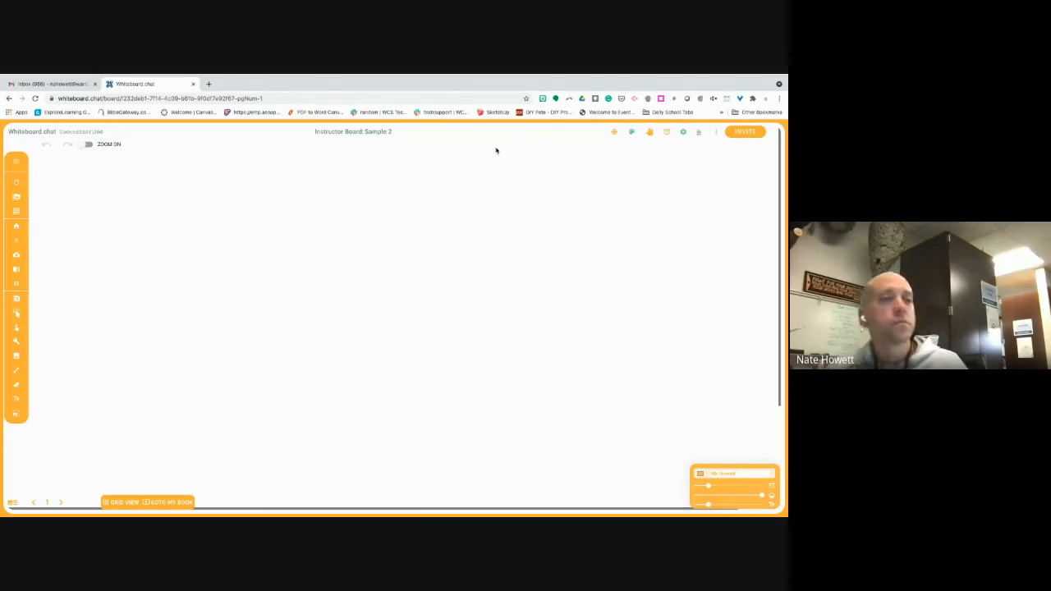
Step: Display the color palette and the manipulatives list for the board
click(616, 135)
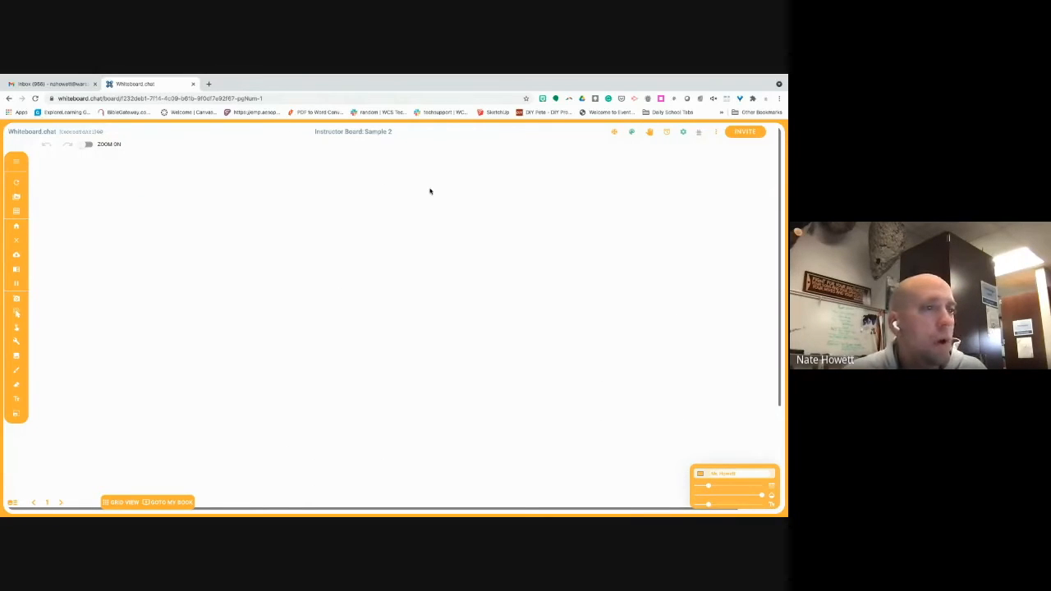
click(633, 134)
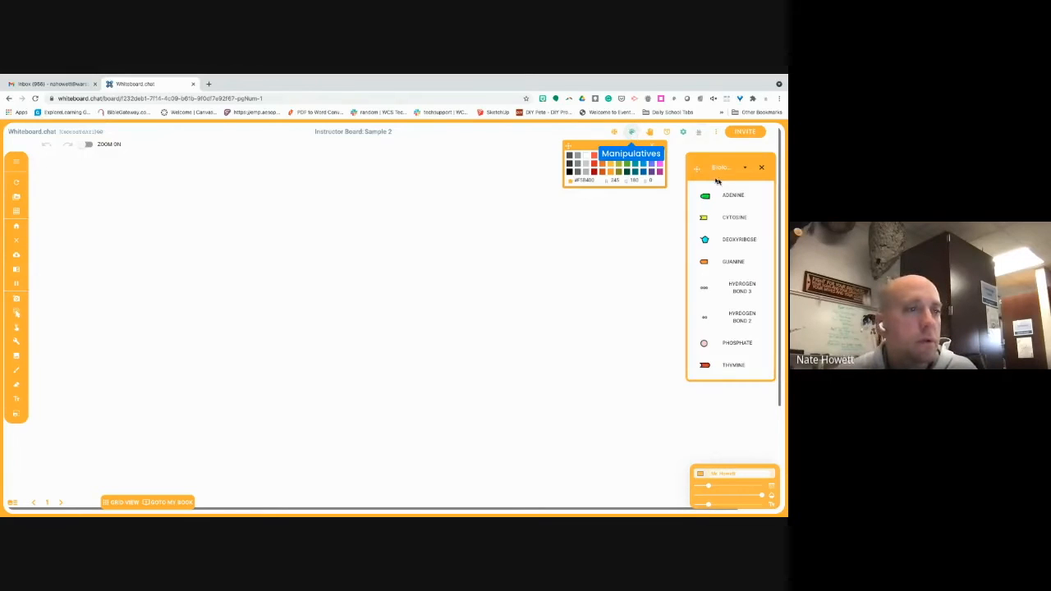
Step: Try to place the Adenine and a hydrogen bond manipulative from the Biology set on the board
click(728, 197)
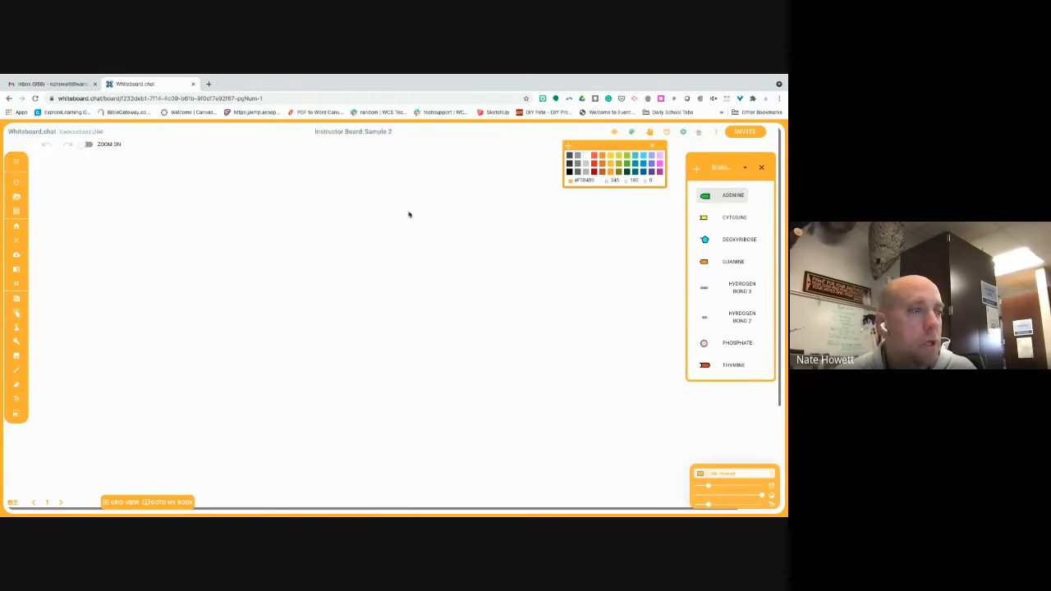
drag(706, 201, 382, 206)
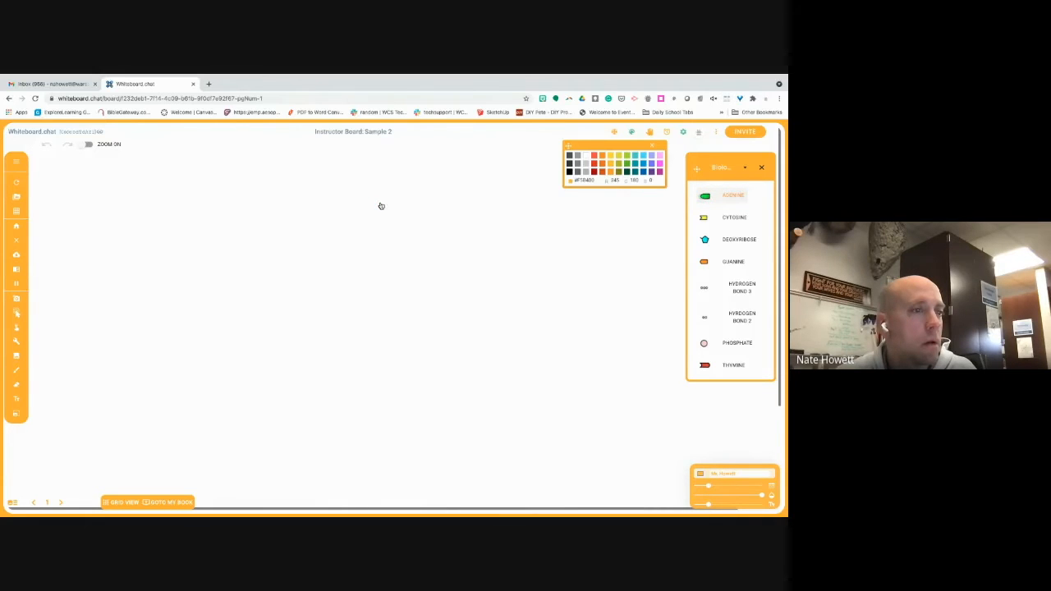
drag(705, 197, 412, 260)
drag(735, 314, 553, 305)
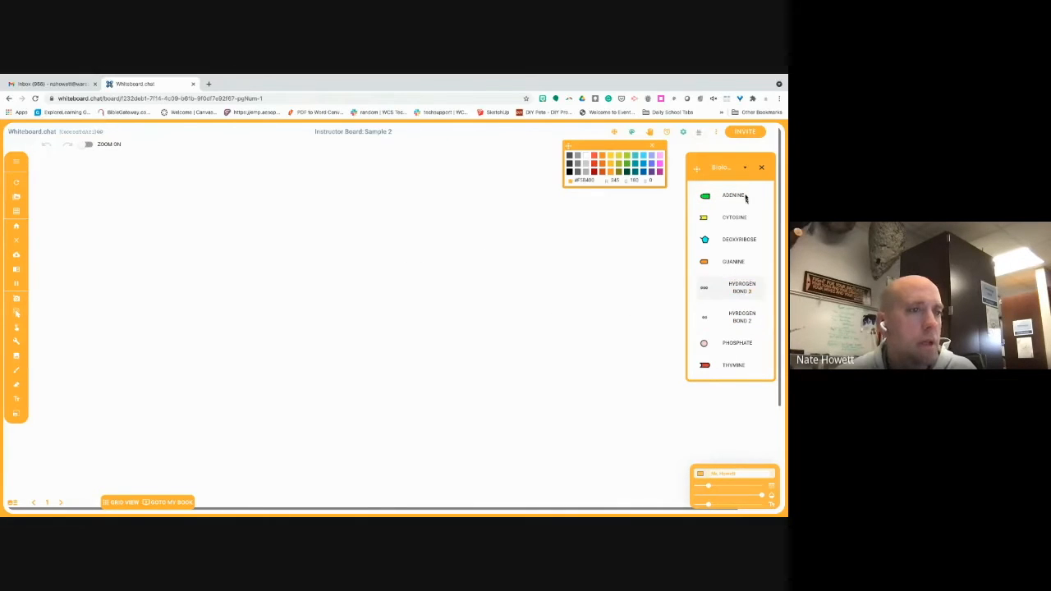
Step: Switch the manipulatives set to 3d Shapes and browse through its shapes
mouse_move(696, 171)
mouse_down()
mouse_move(642, 193)
mouse_move(699, 176)
mouse_up()
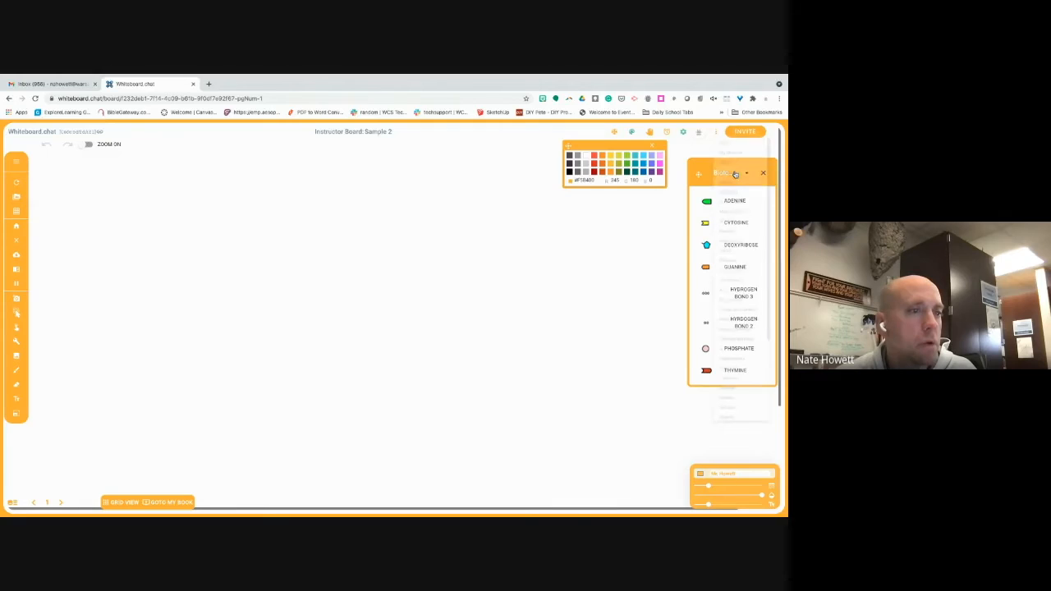
click(741, 174)
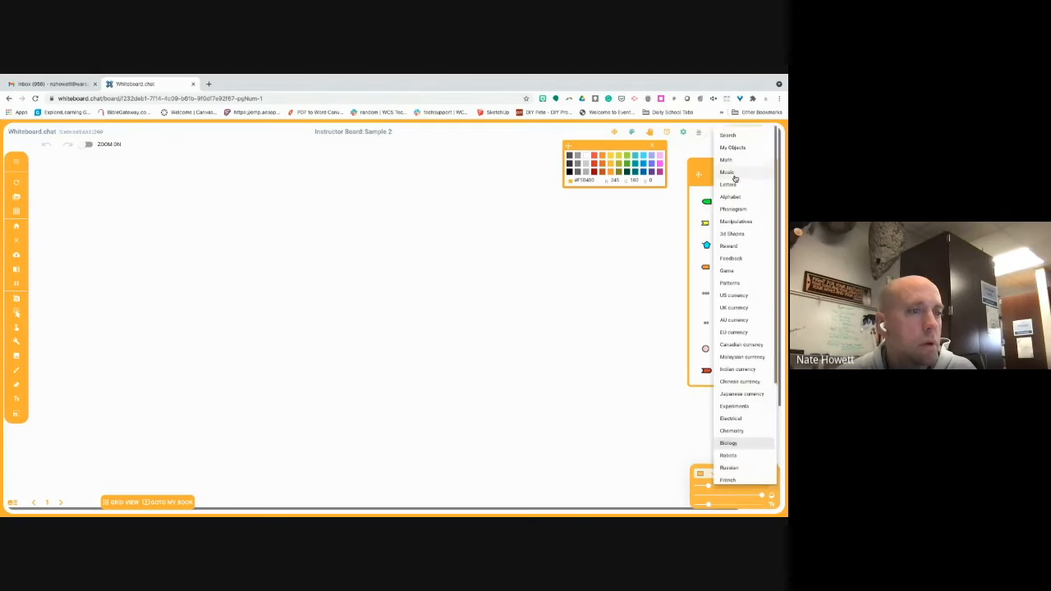
click(733, 234)
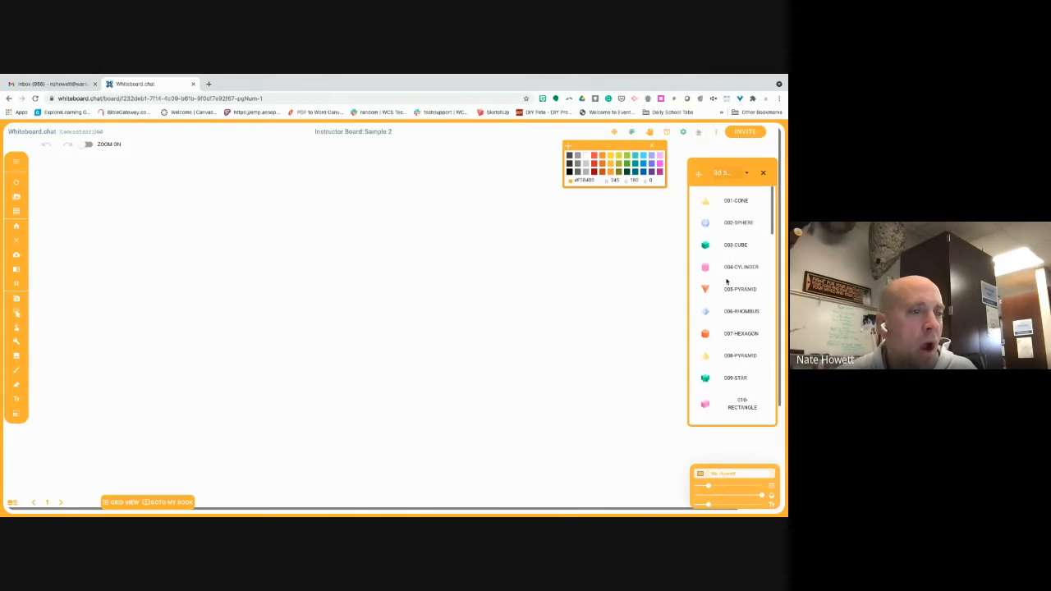
drag(723, 375, 672, 362)
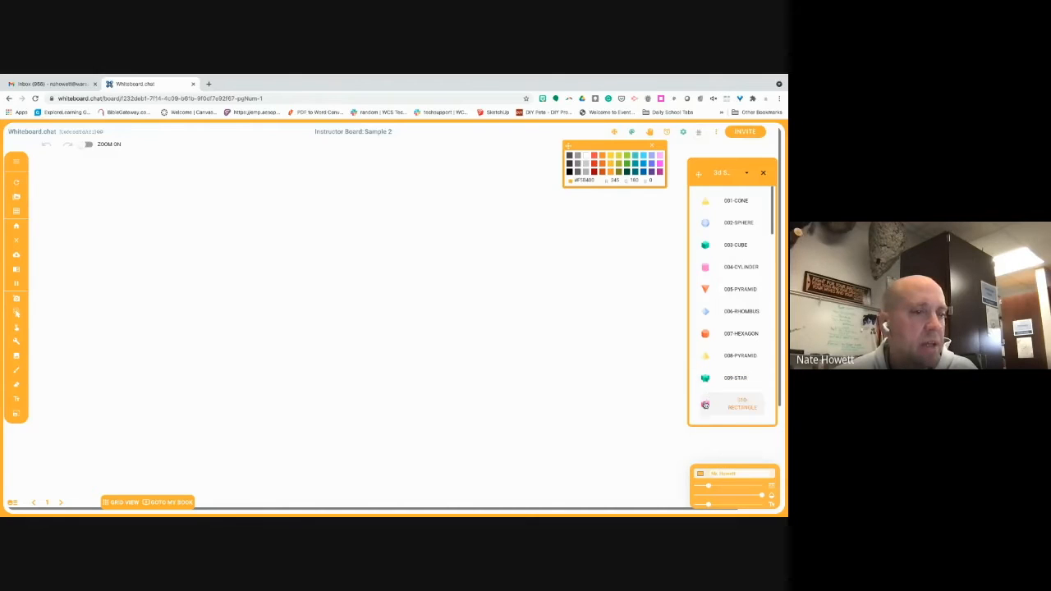
scroll(757, 233, down, 5)
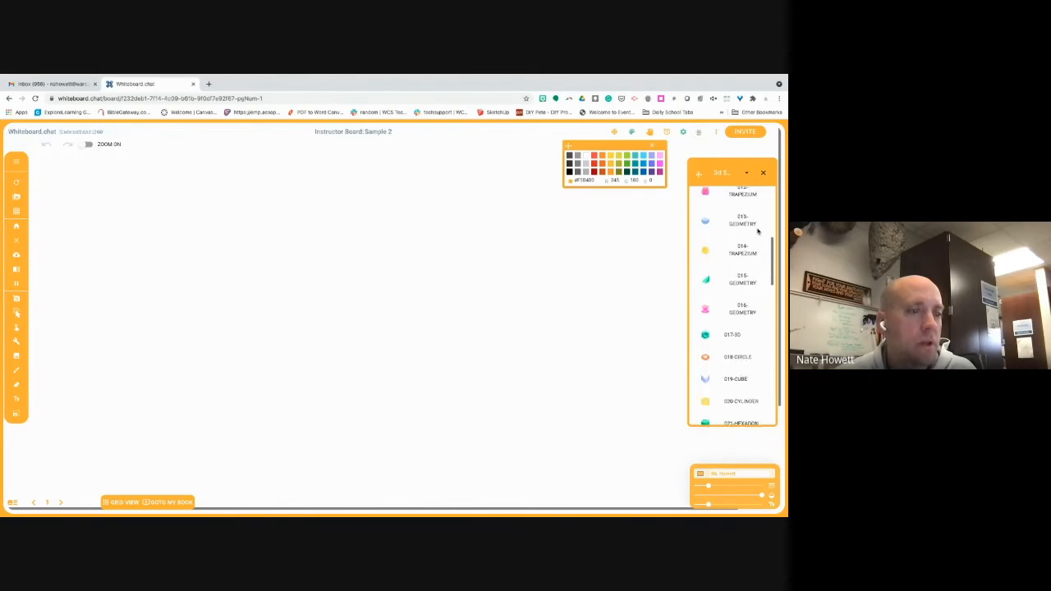
Step: Switch the manipulatives set from 3d Shapes to Math and browse through its symbols
scroll(757, 232, down, 5)
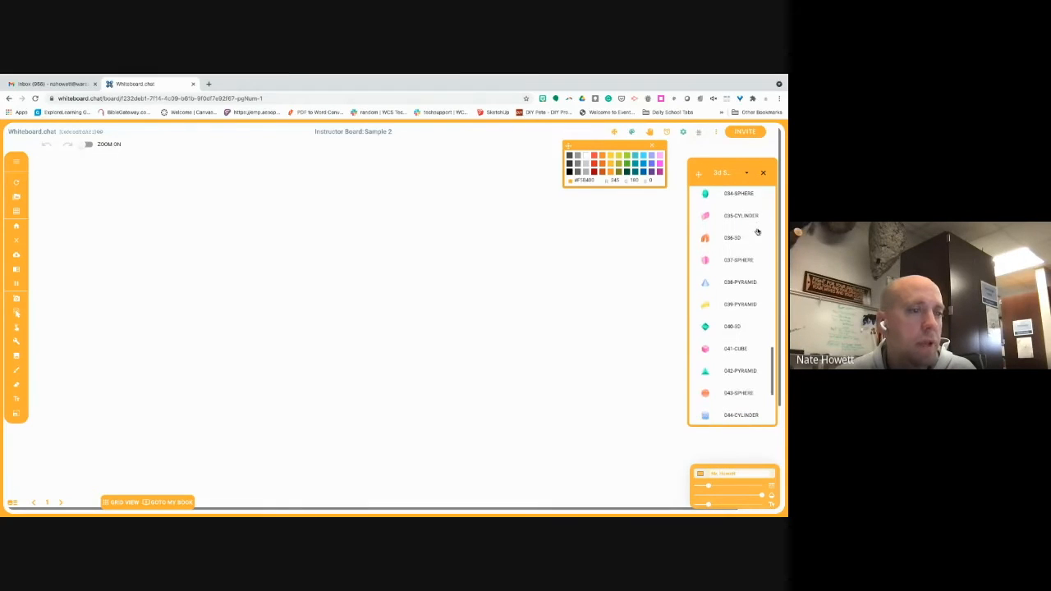
click(727, 174)
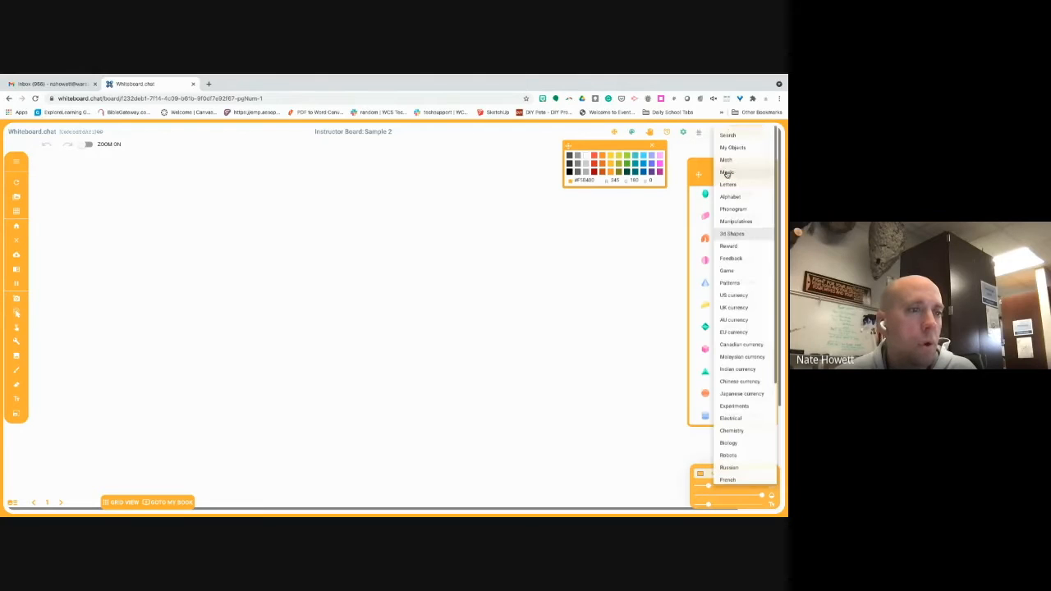
click(728, 160)
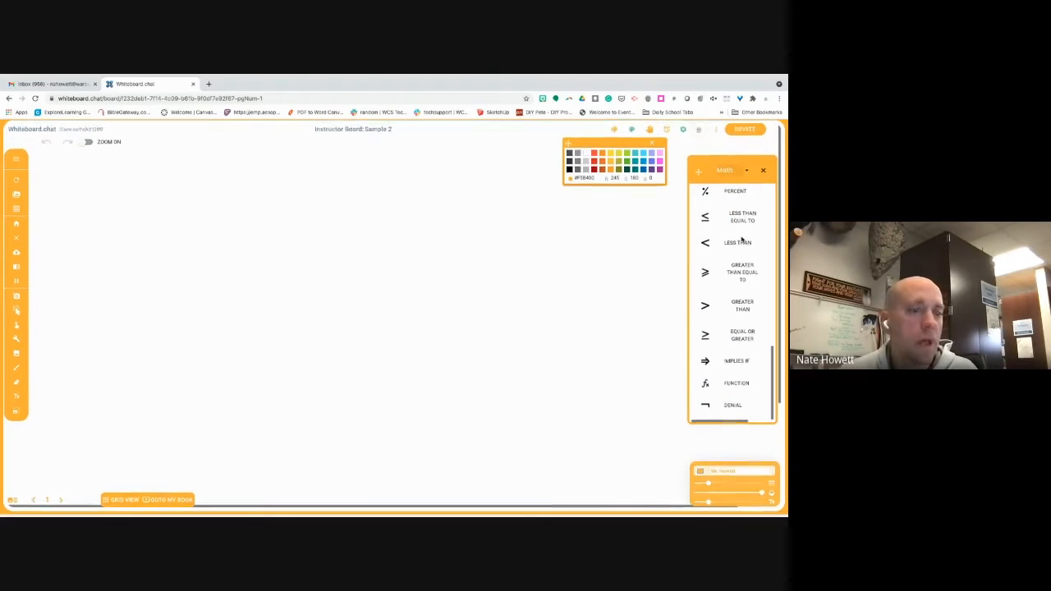
scroll(754, 263, up, 2)
scroll(756, 263, up, 4)
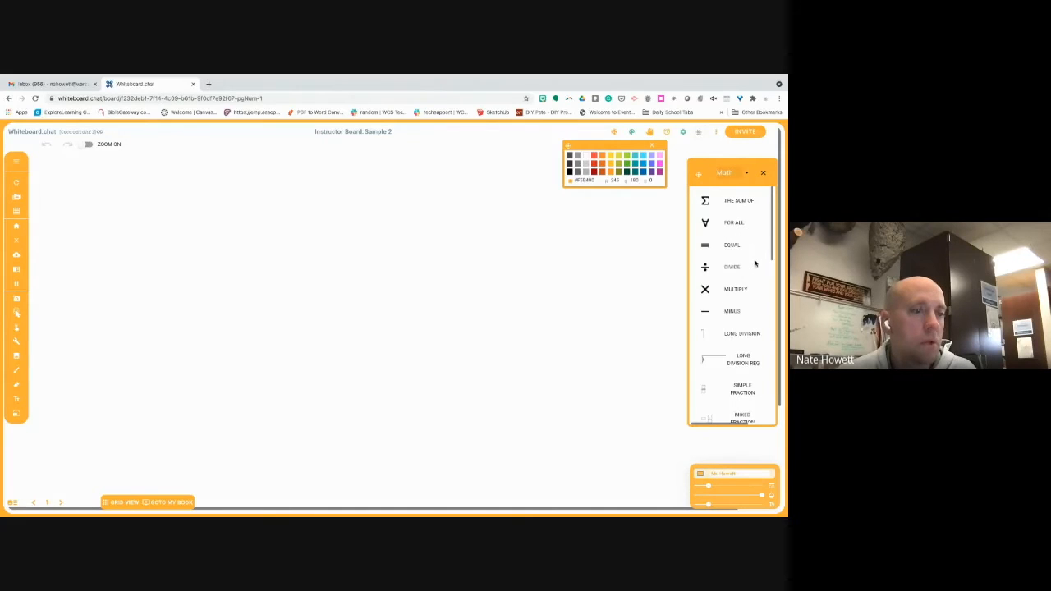
Step: Try to place the Long Division Reg symbol, and handwrite a 2 with a long division bracket beside it
click(727, 360)
drag(369, 313, 370, 312)
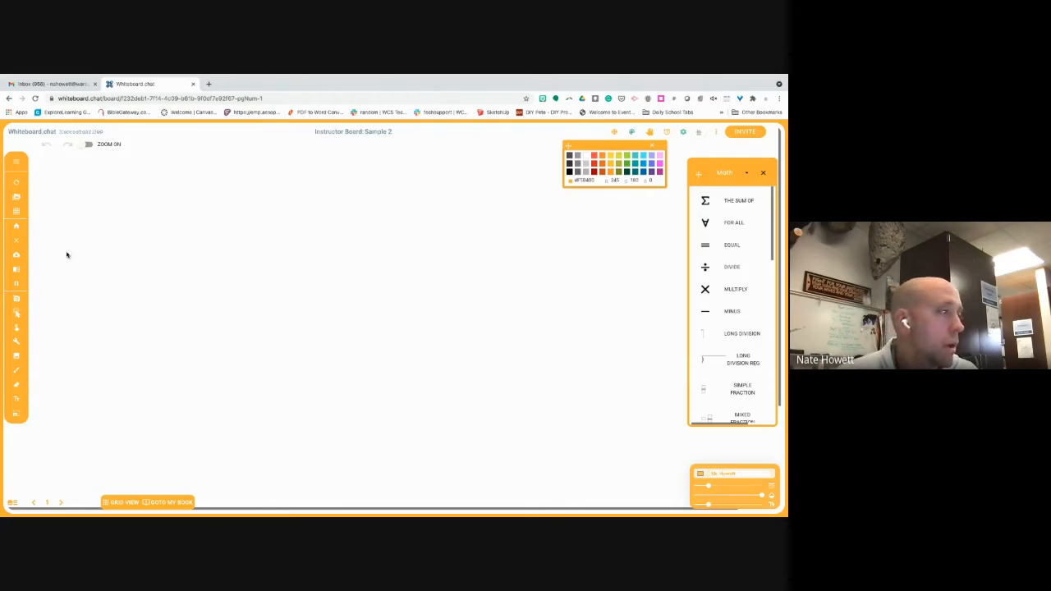
click(18, 374)
mouse_move(139, 263)
mouse_down()
mouse_move(179, 260)
mouse_move(144, 292)
mouse_move(182, 304)
mouse_up()
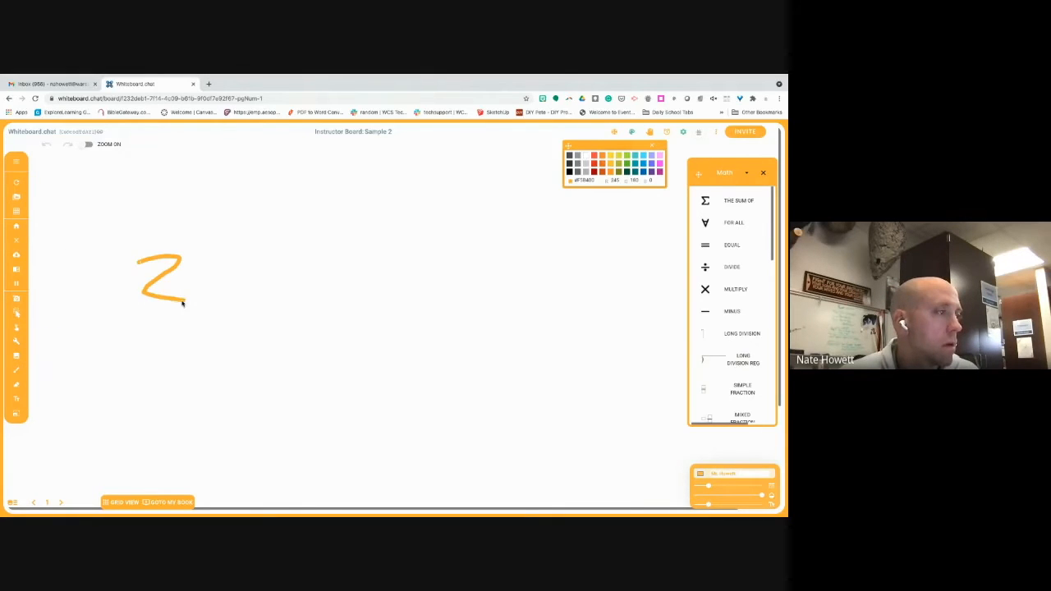
click(706, 358)
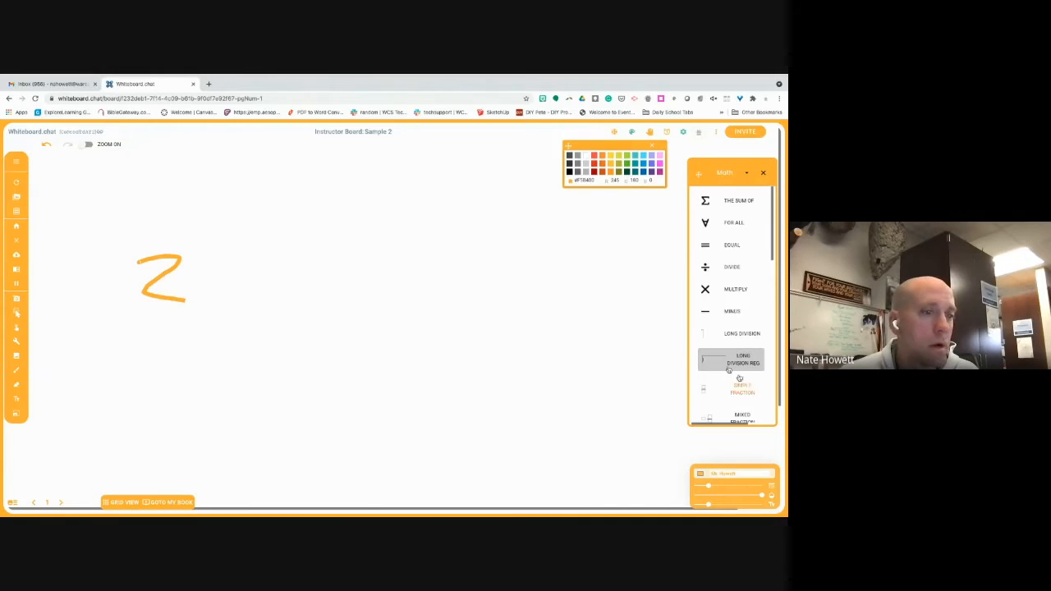
mouse_move(708, 360)
mouse_down()
mouse_move(653, 360)
mouse_move(320, 280)
mouse_move(200, 265)
mouse_move(195, 312)
mouse_up()
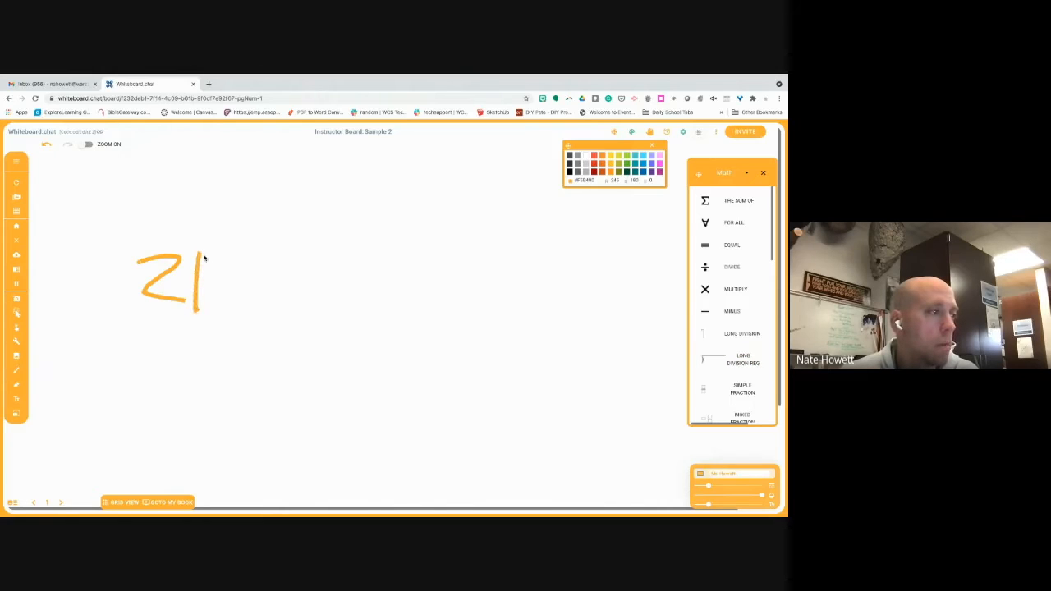
drag(205, 253, 335, 263)
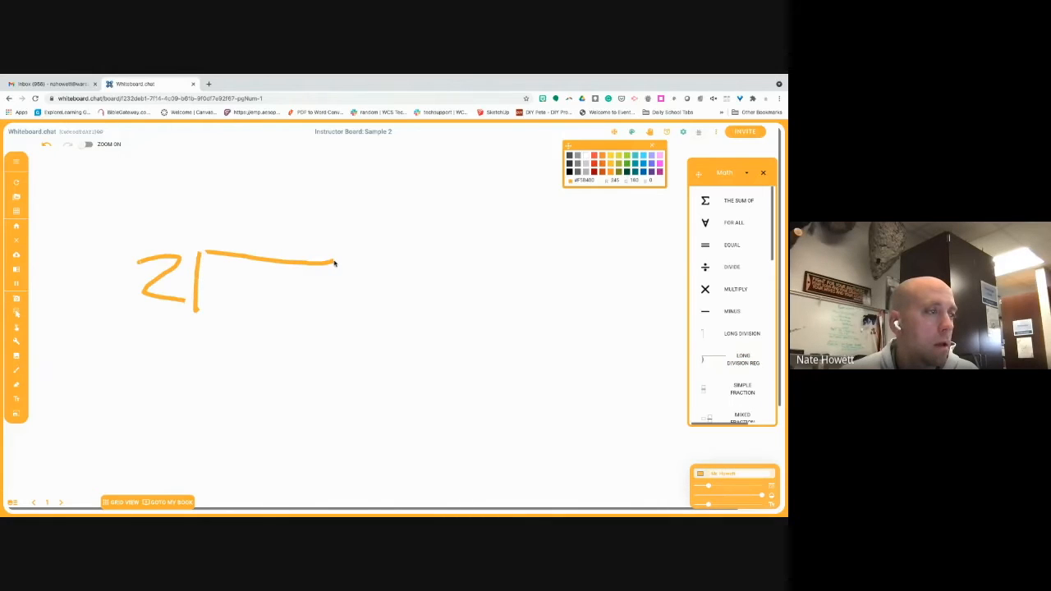
Step: Place the T Chart, Mixed Fraction and Simple Fraction templates on the board, plus Long Division Reg beside the handwritten 2
scroll(734, 361, down, 2)
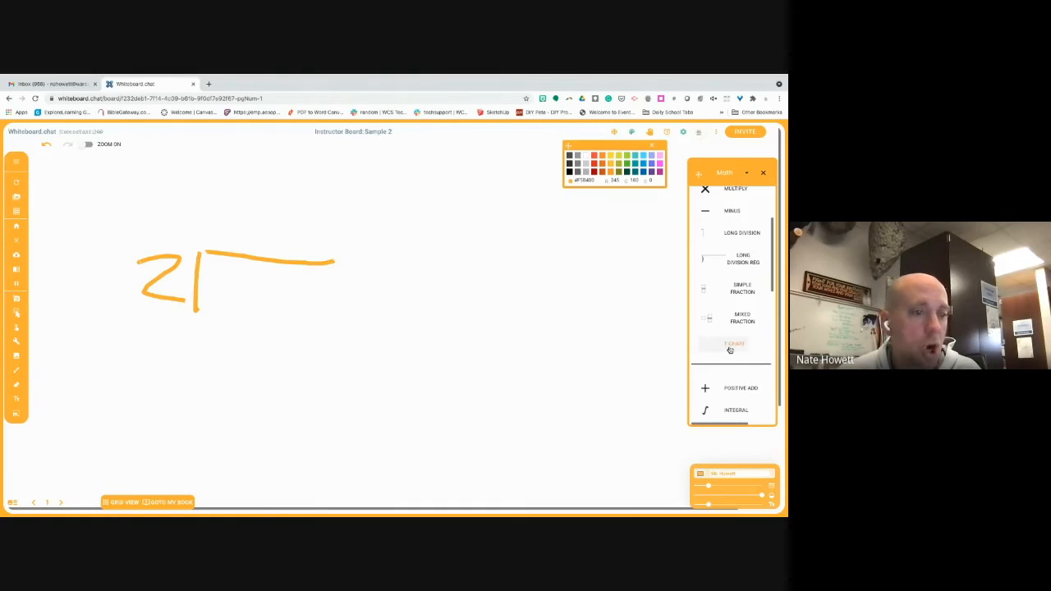
click(729, 345)
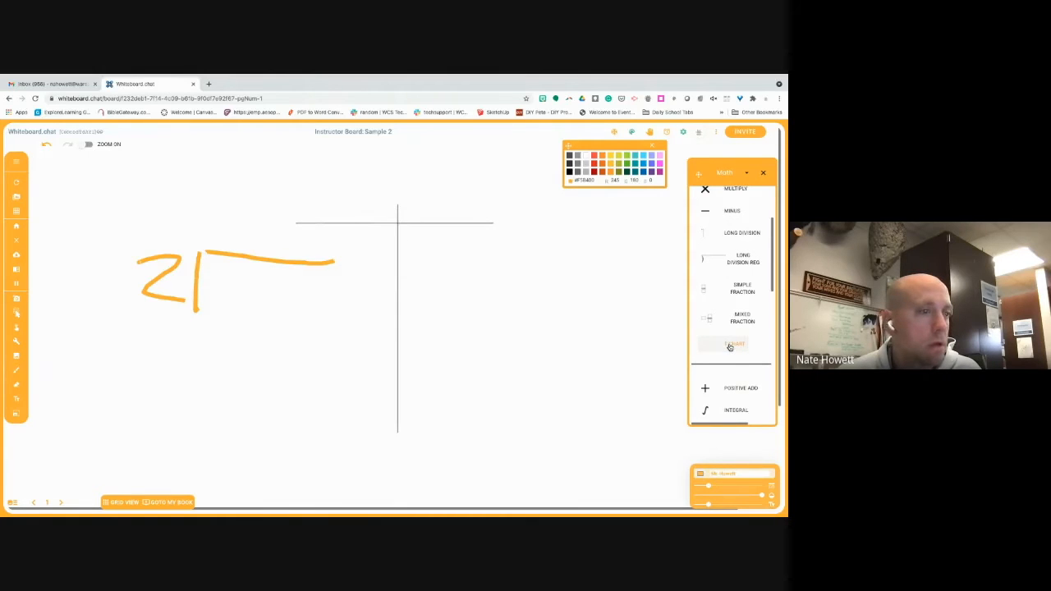
click(739, 323)
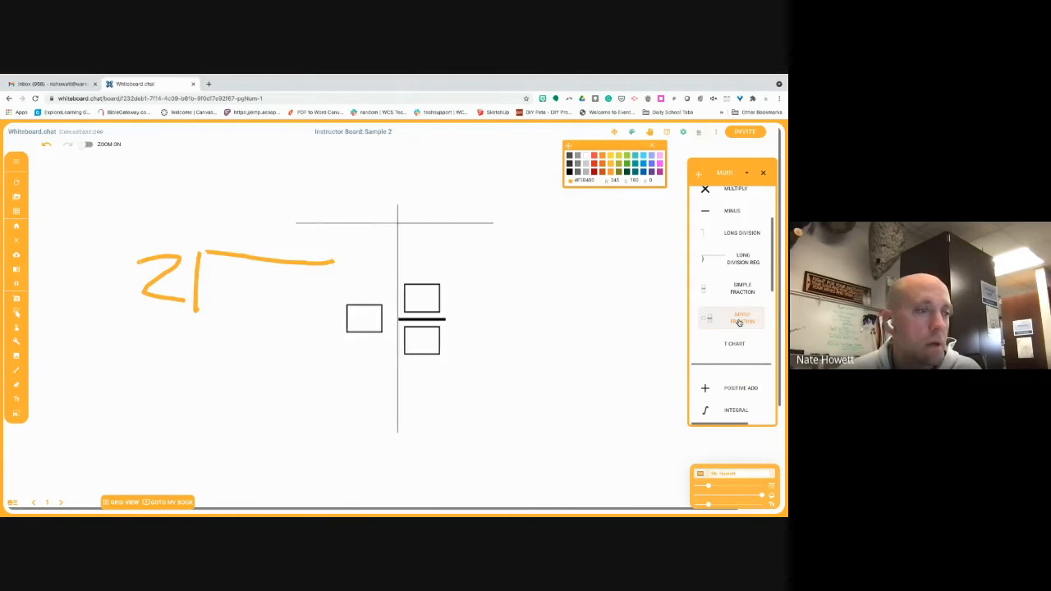
click(746, 291)
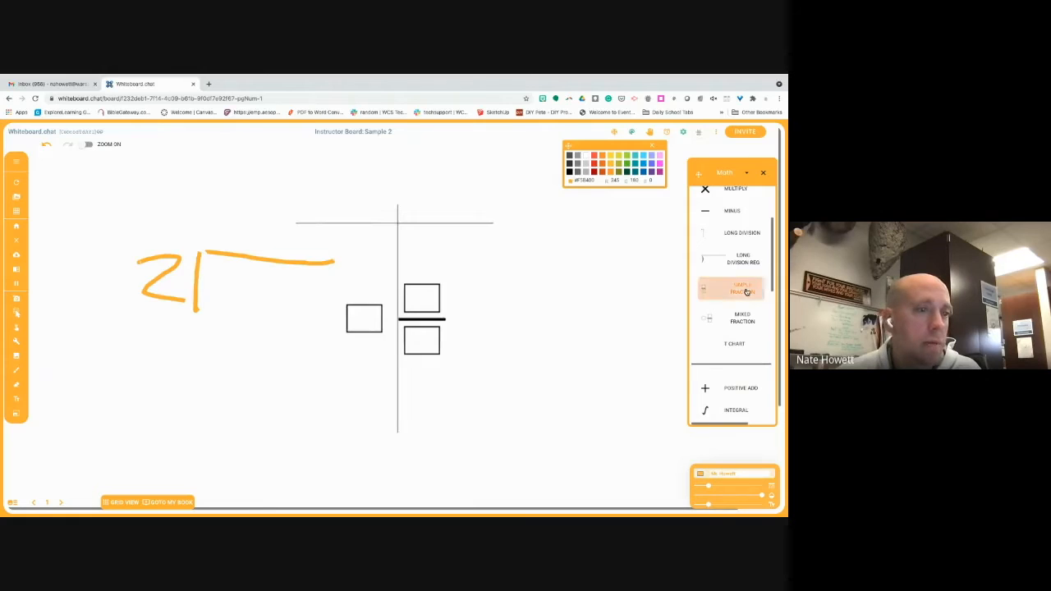
click(738, 259)
mouse_move(358, 299)
mouse_down()
mouse_move(234, 273)
mouse_move(249, 277)
mouse_up()
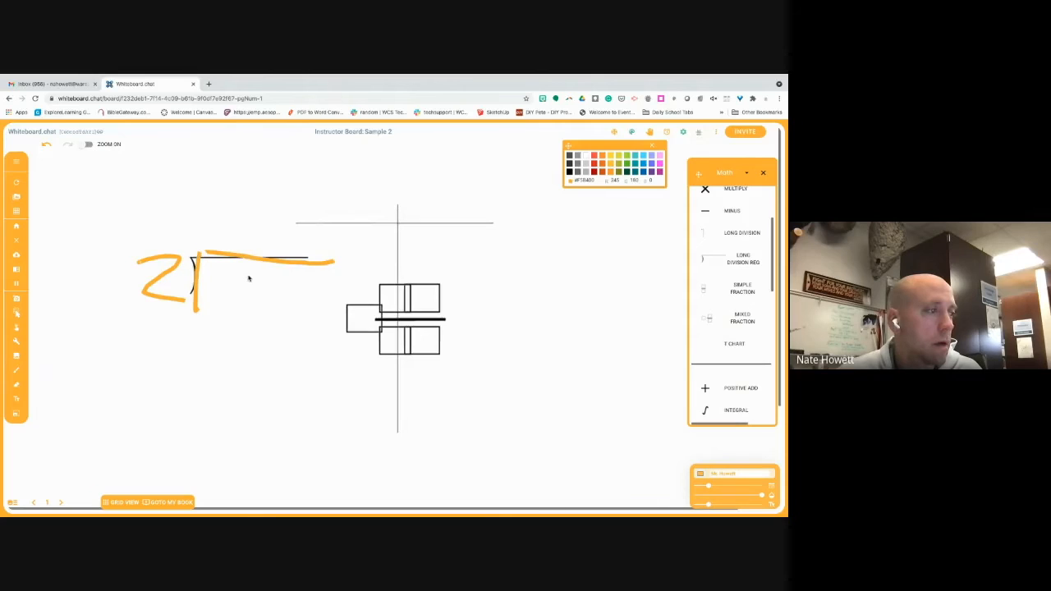
Step: Draw two short strokes across the fraction boxes and move one away to each side of them
drag(355, 326, 320, 331)
drag(402, 305, 448, 311)
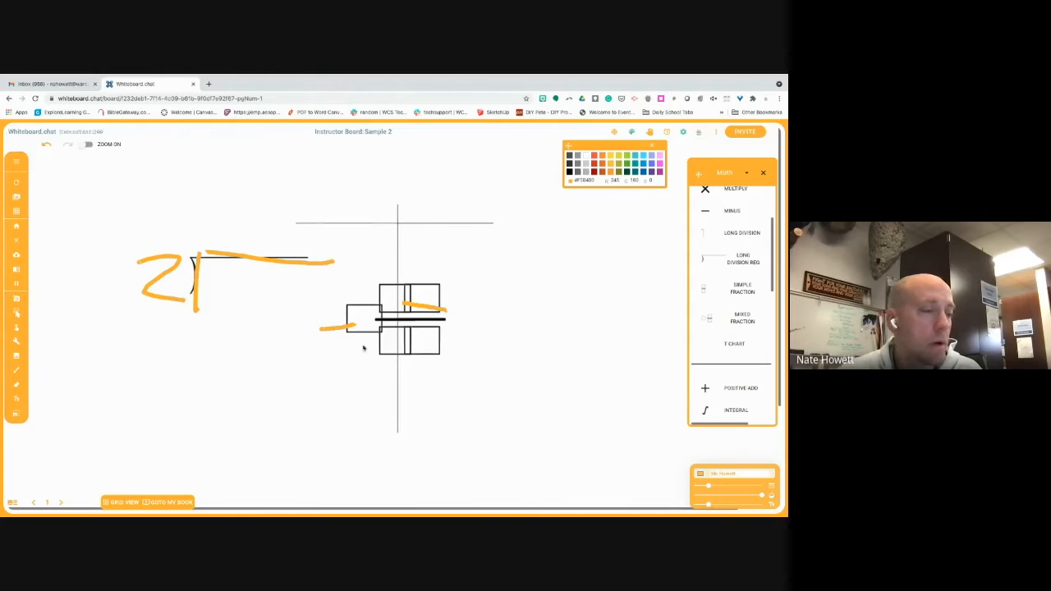
click(17, 315)
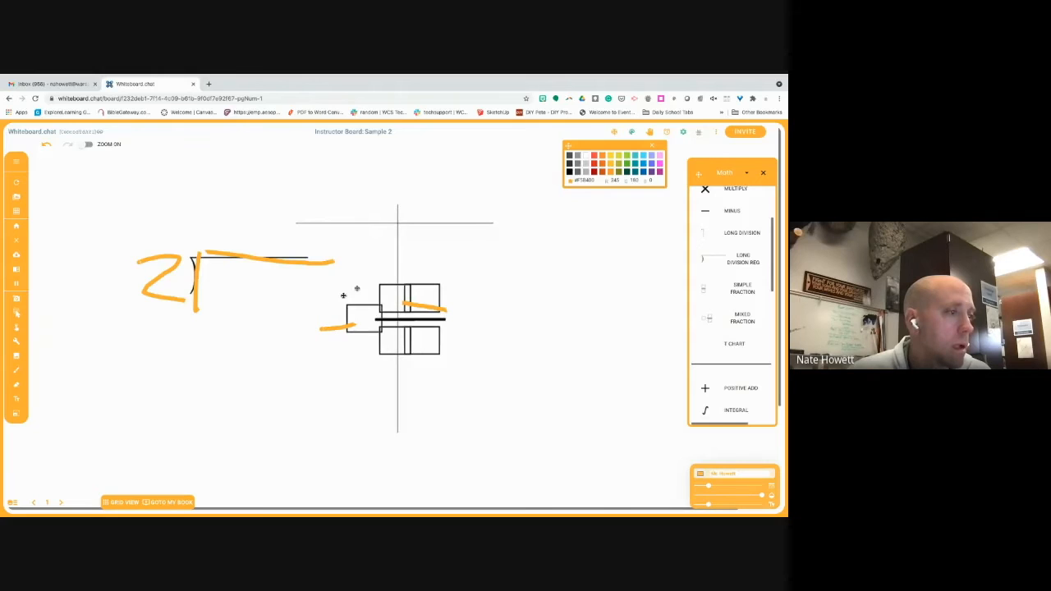
click(200, 260)
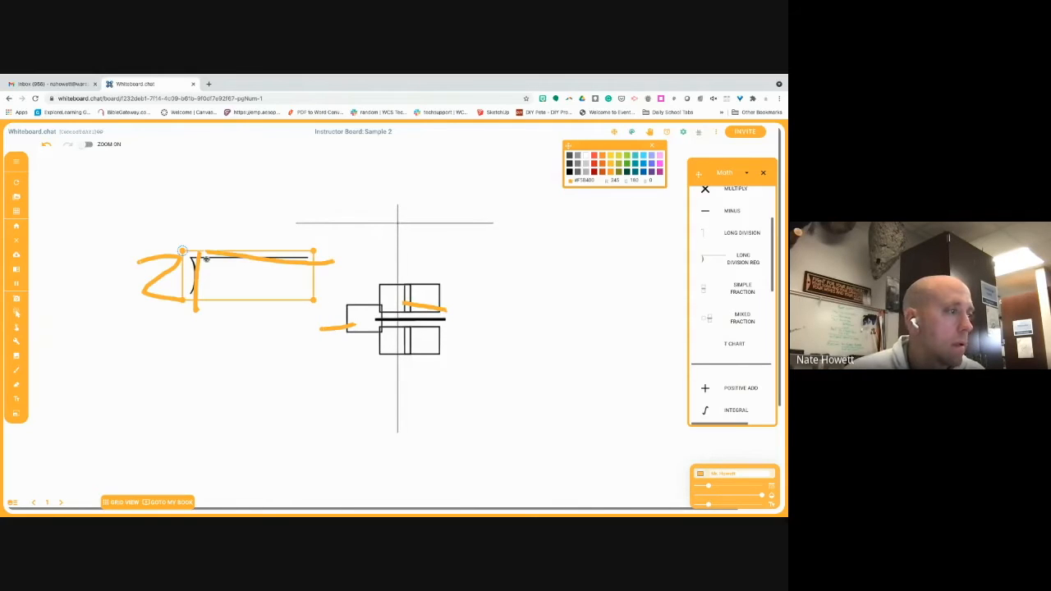
click(380, 278)
click(402, 298)
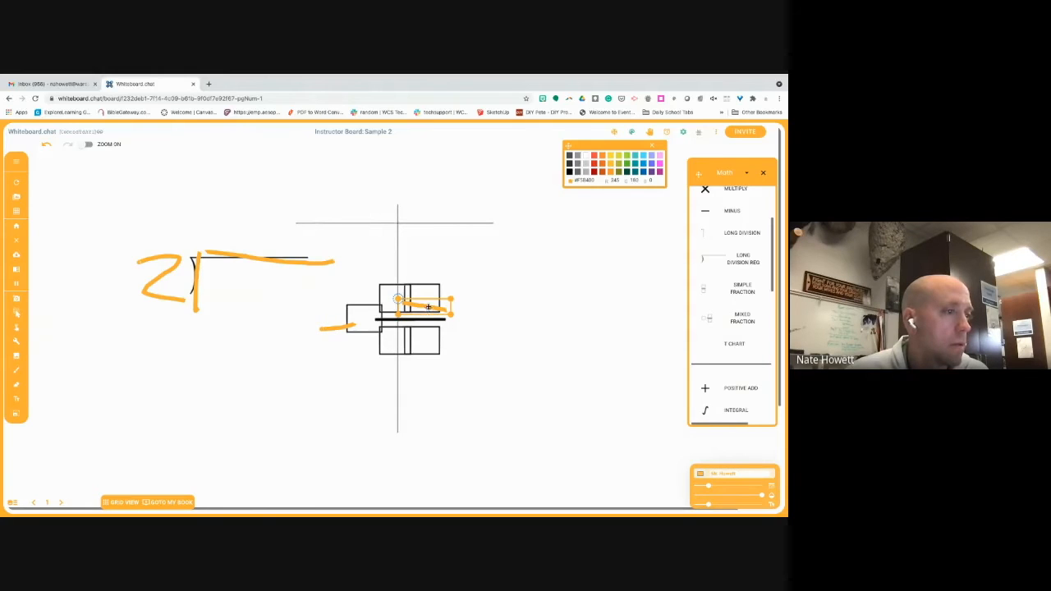
drag(428, 306, 479, 298)
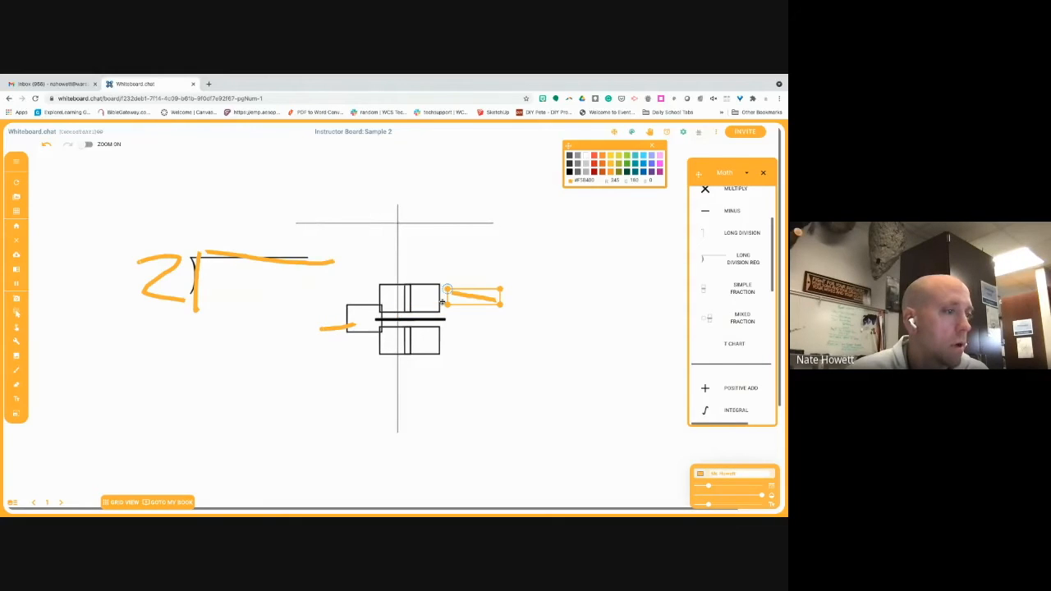
click(422, 299)
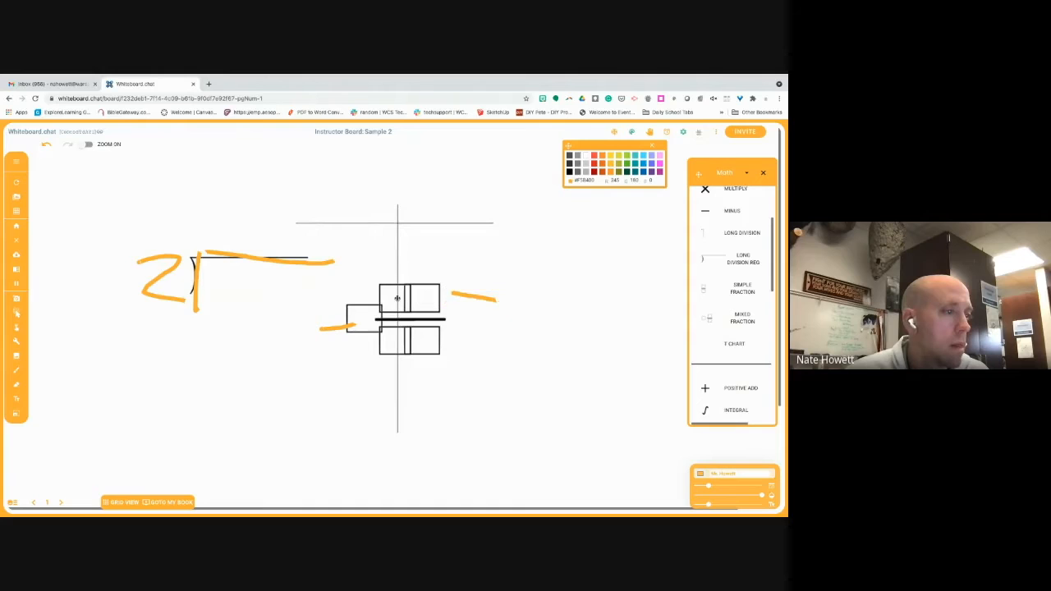
click(346, 325)
drag(346, 325, 269, 326)
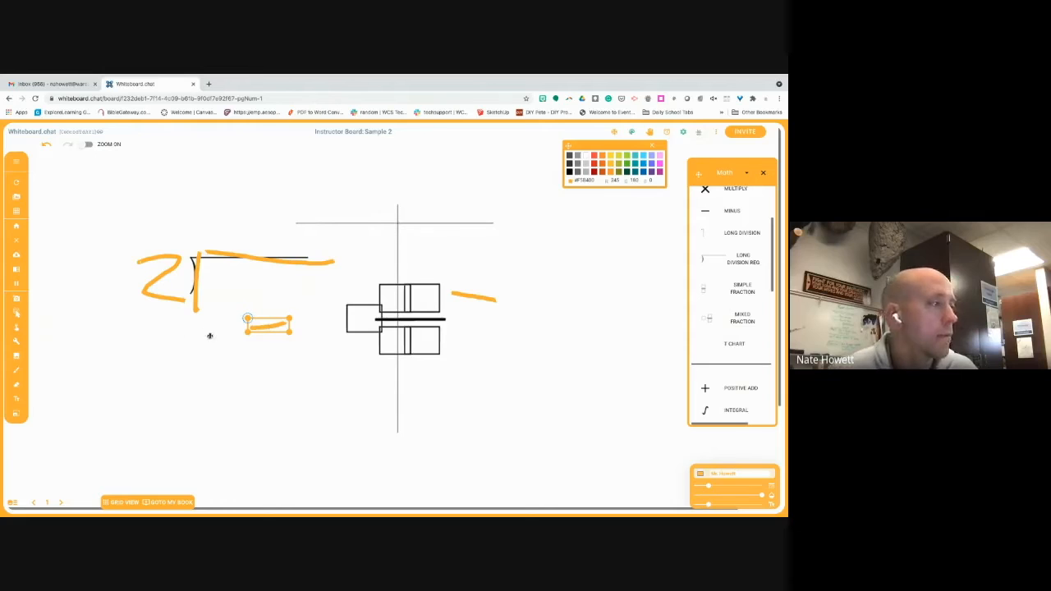
Step: Insert a Basic Calculator on the board
click(11, 345)
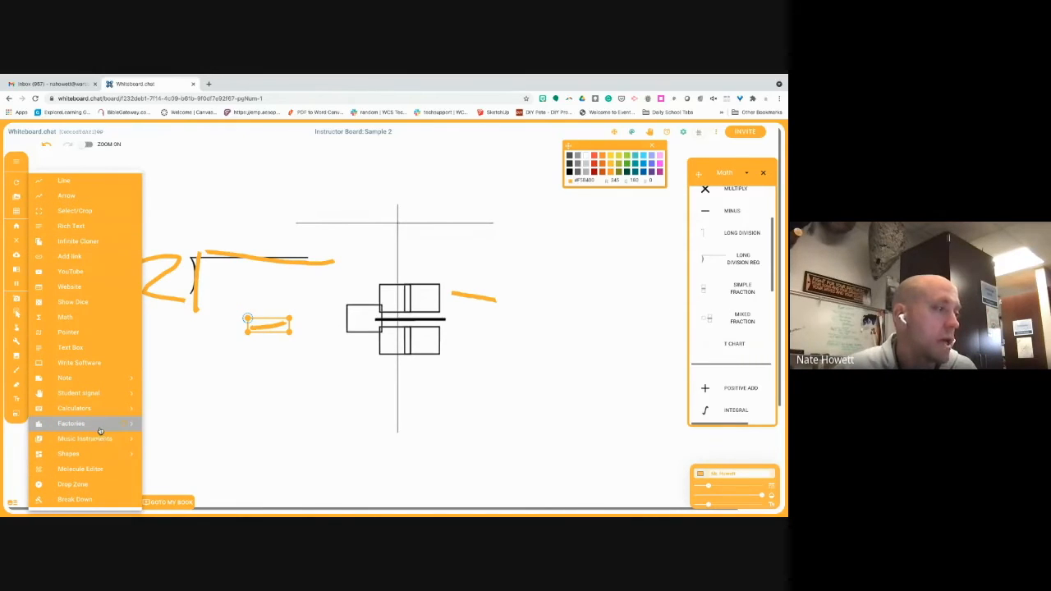
click(132, 410)
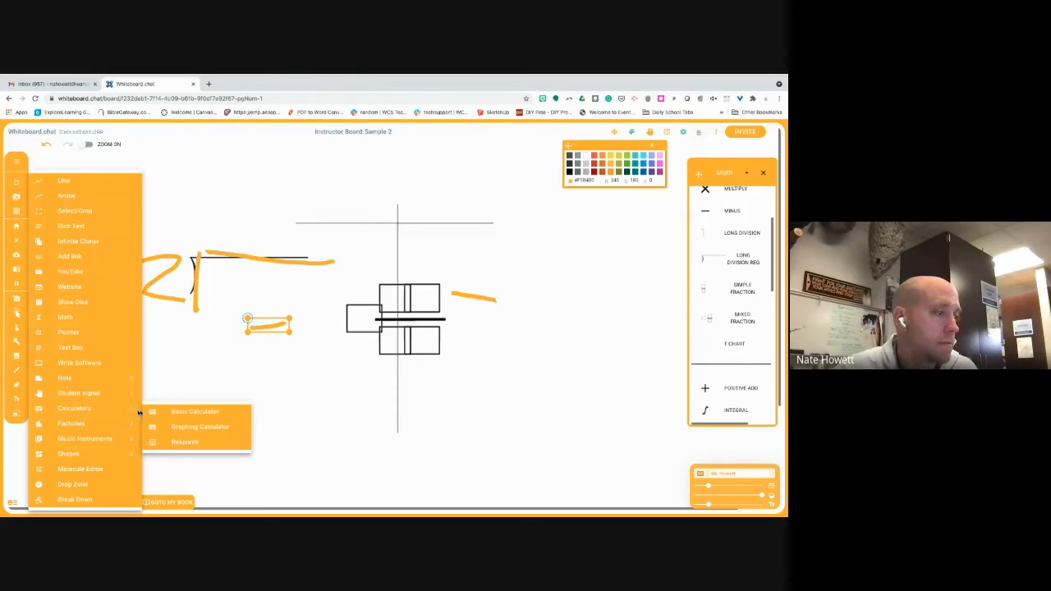
click(185, 412)
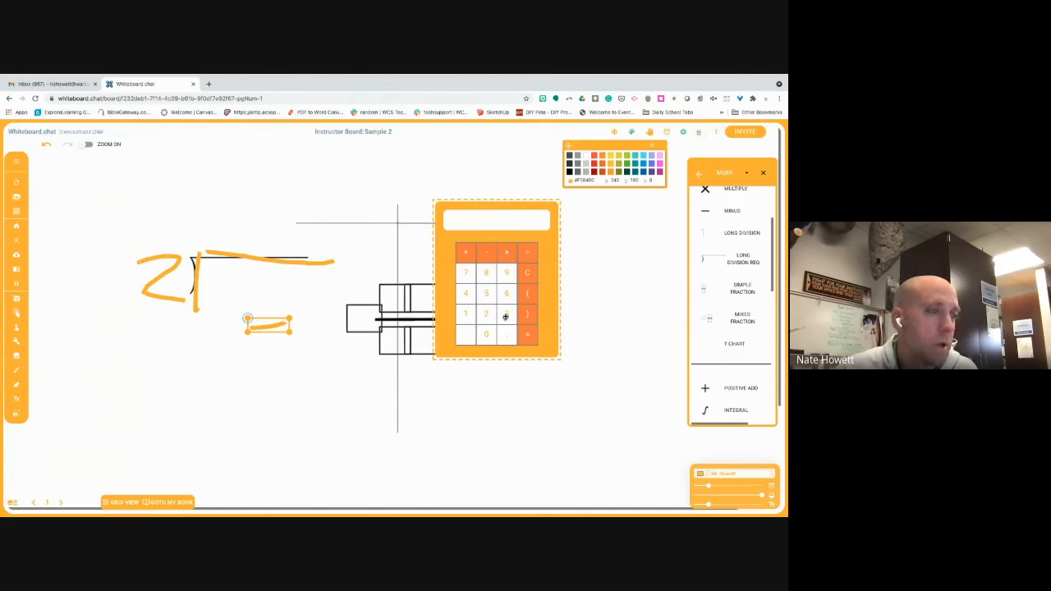
Step: Try to enter digits on the calculator and move it over the lower part of the fraction boxes
drag(487, 315, 487, 304)
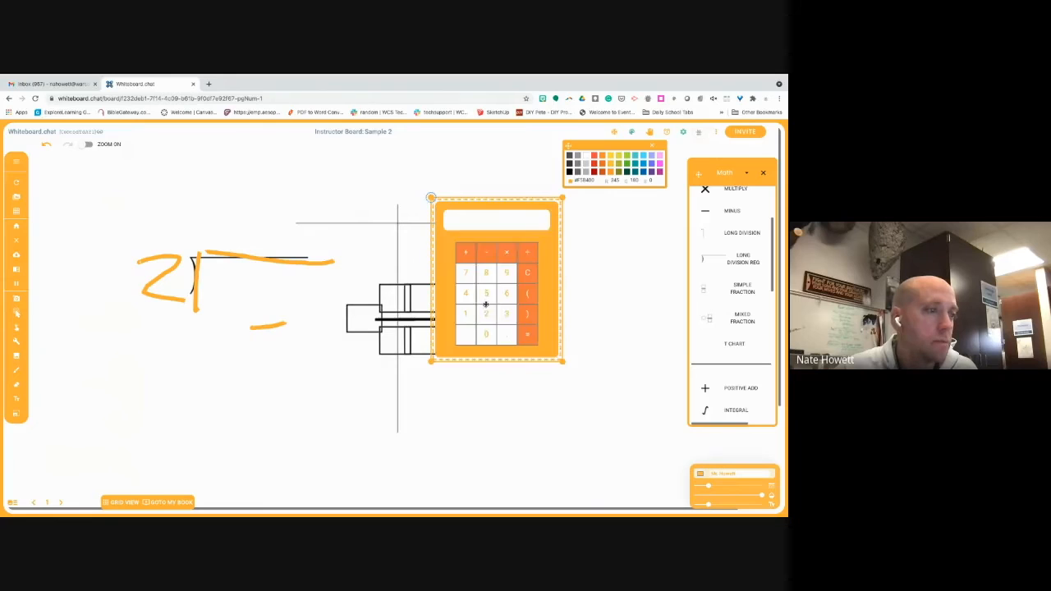
click(486, 313)
click(486, 313)
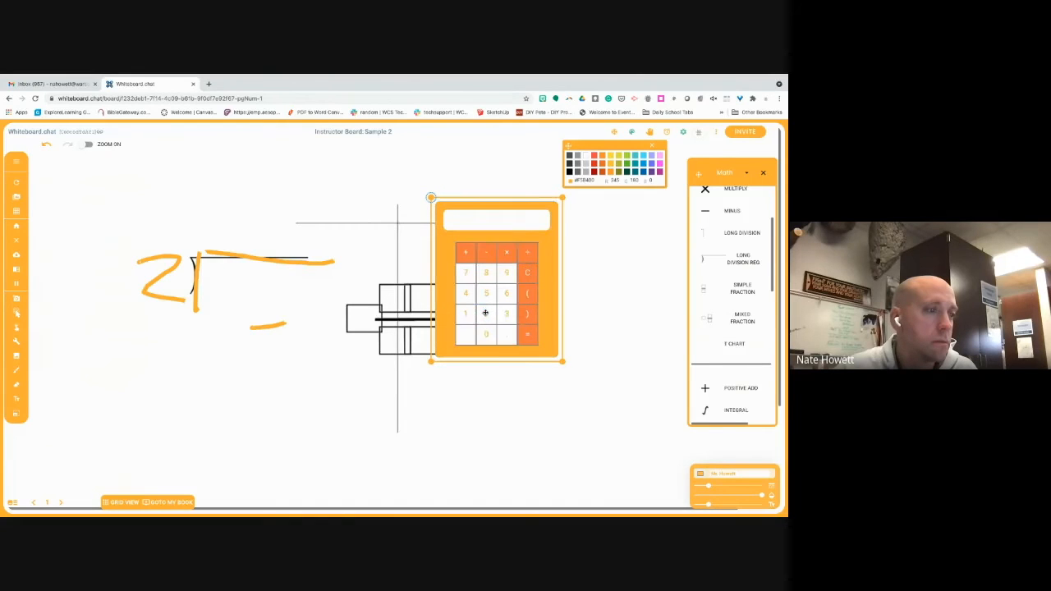
mouse_move(485, 313)
mouse_down()
mouse_move(385, 314)
mouse_move(271, 344)
mouse_up()
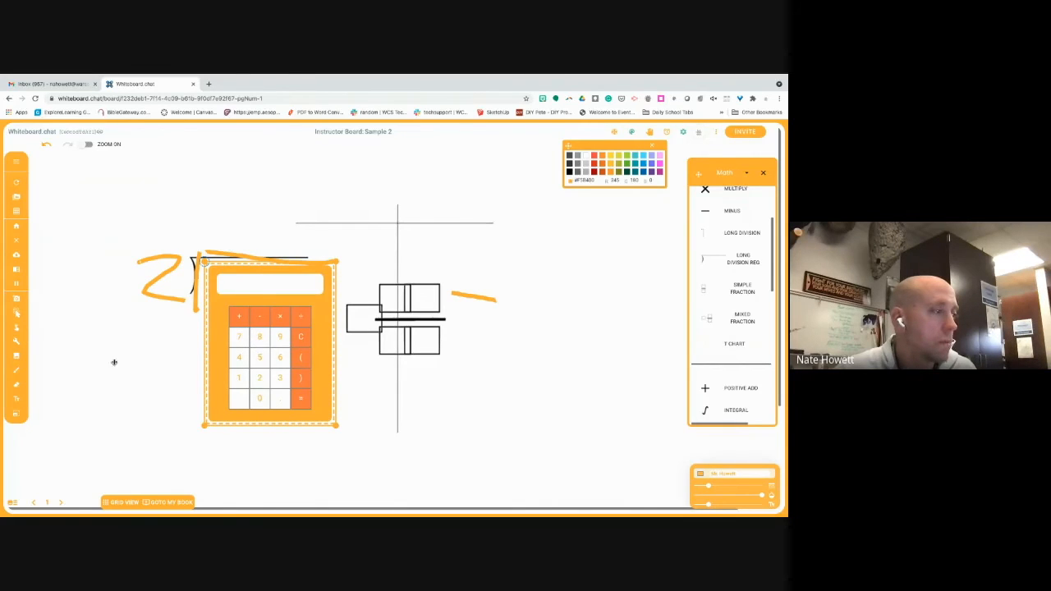
click(16, 315)
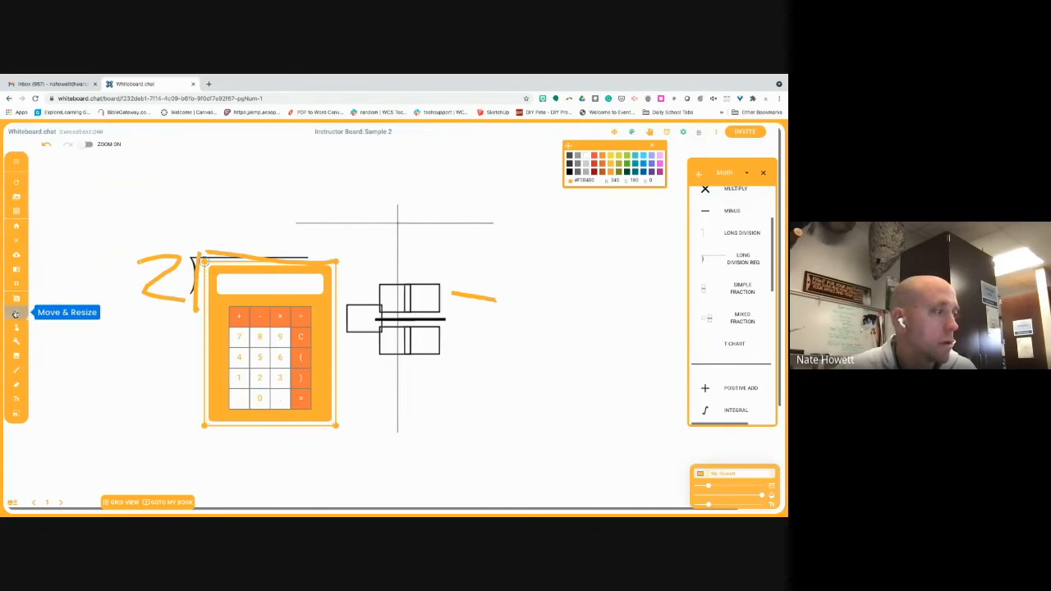
click(239, 338)
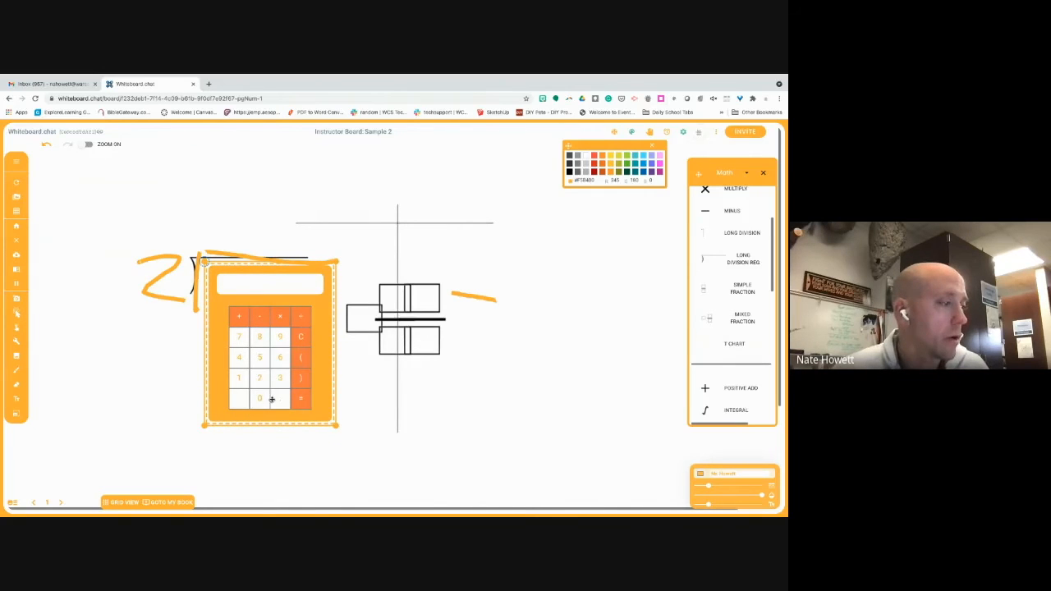
drag(275, 394, 402, 399)
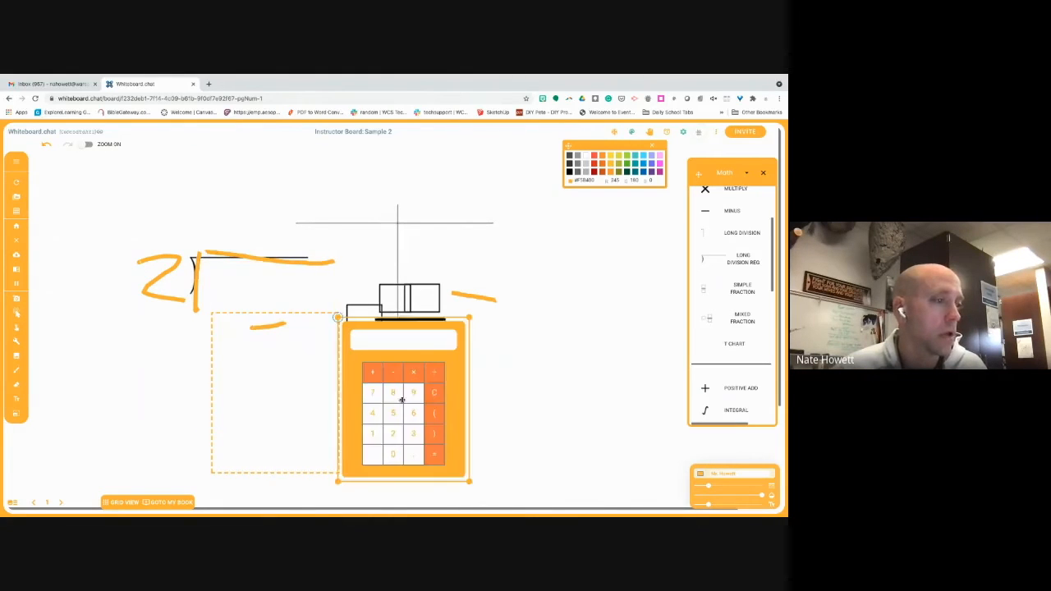
Step: Clear the board for everyone and close the manipulatives list
click(19, 241)
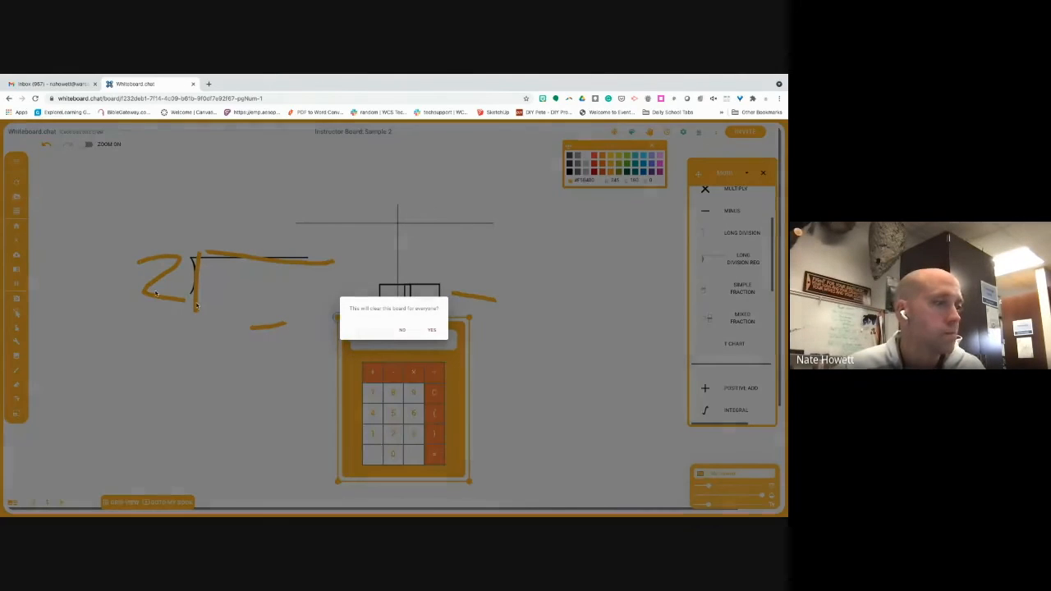
click(433, 330)
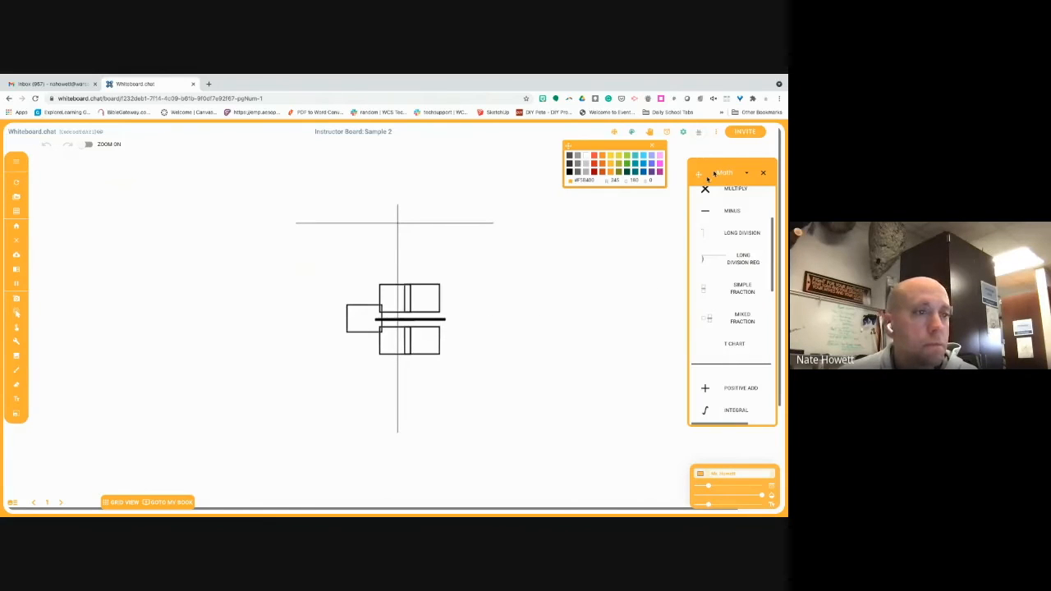
click(763, 174)
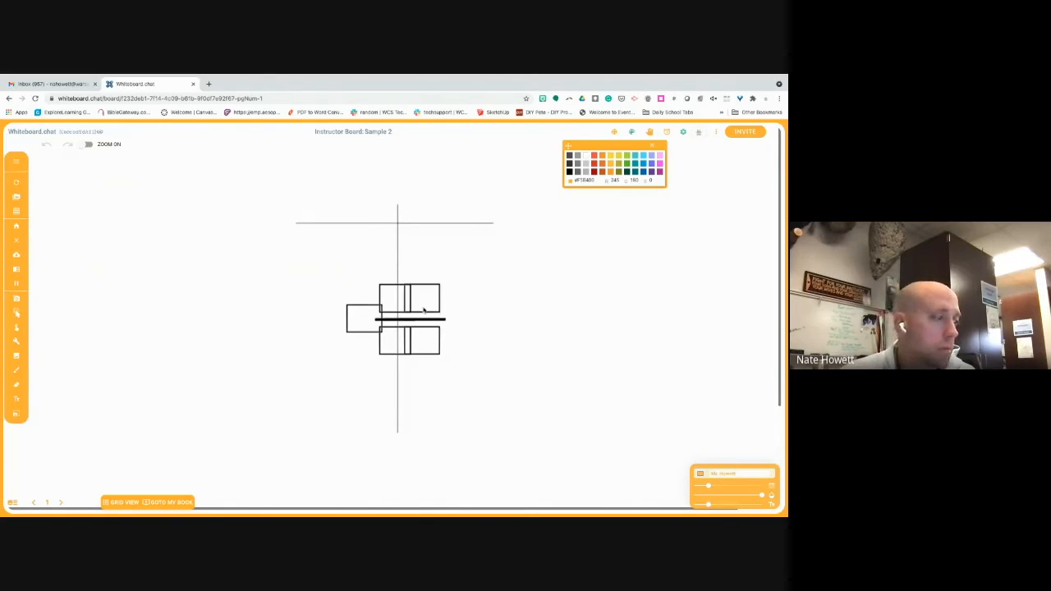
Step: Try to clear the remaining T chart and fraction templates from the board
click(17, 240)
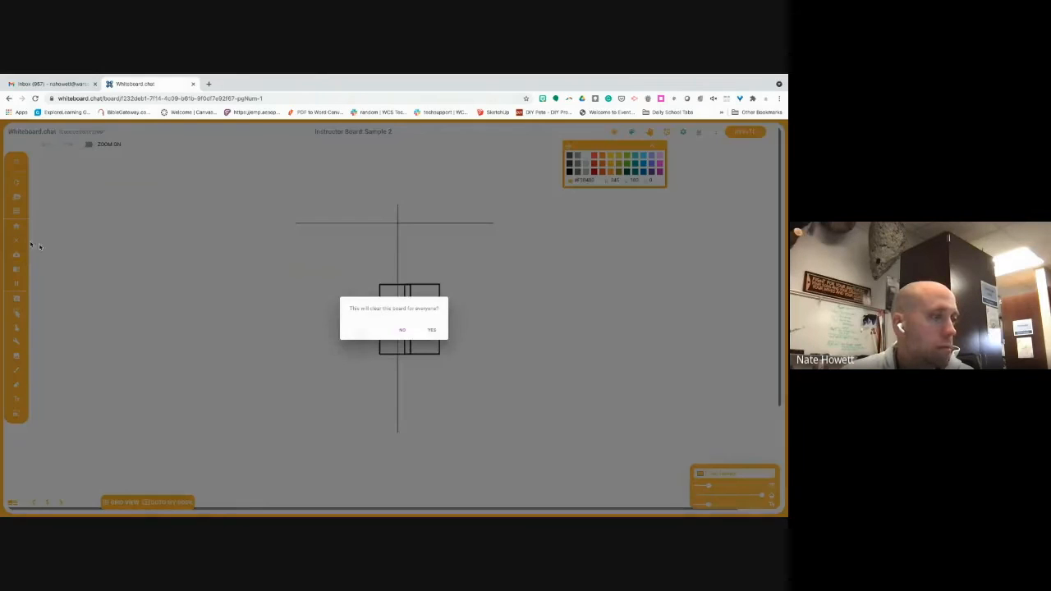
click(435, 333)
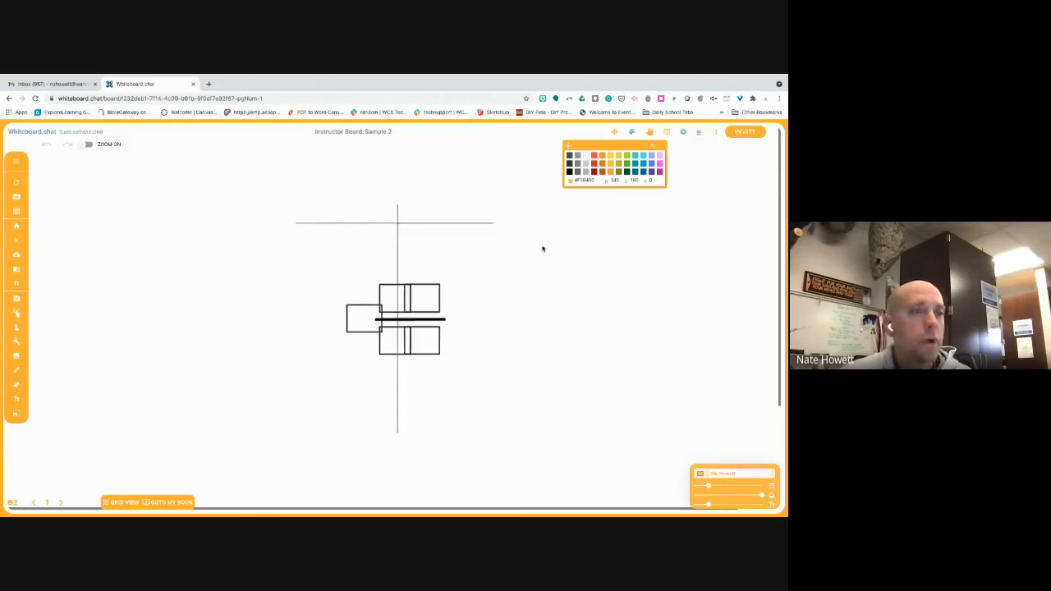
Step: View the options for inviting others to the board, including the QR code, link, Classroom and Teams, and close the invitation
click(757, 133)
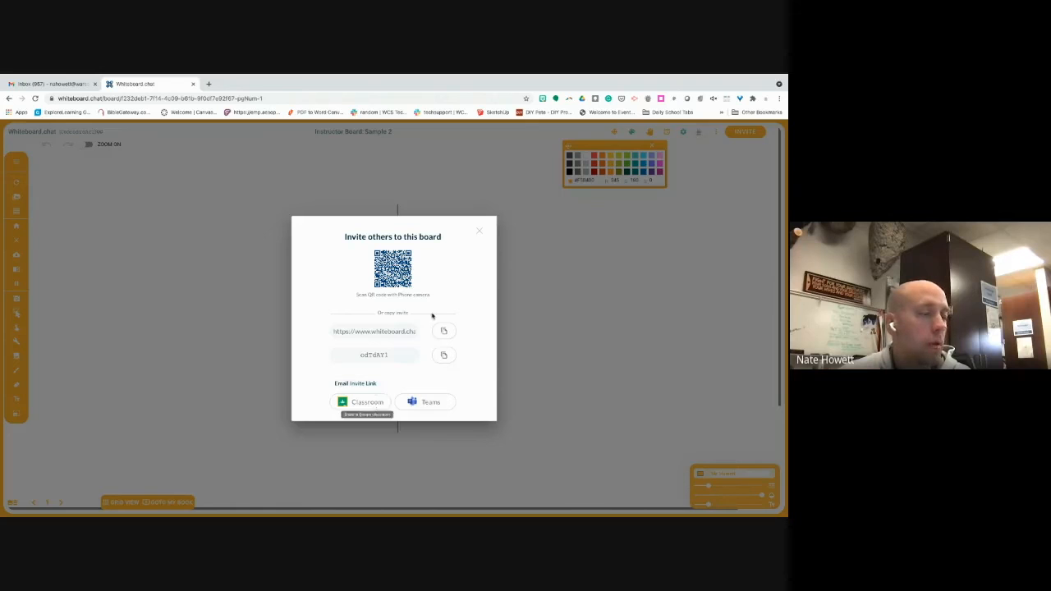
click(480, 232)
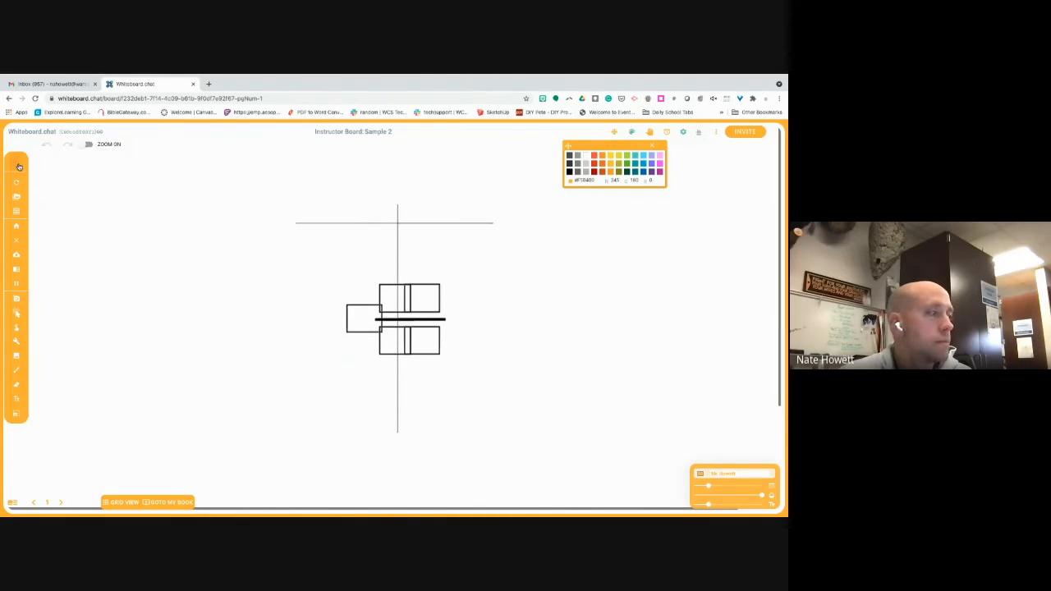
Step: Delete the unsaved(1) session from the saved boards and return to the Whiteboard.chat home page
click(19, 167)
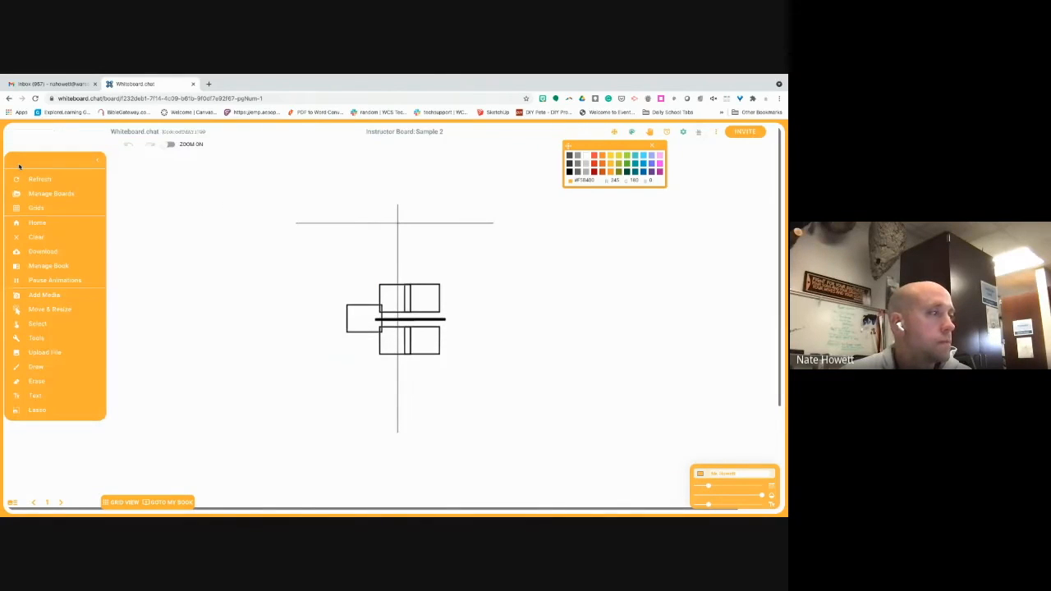
click(67, 195)
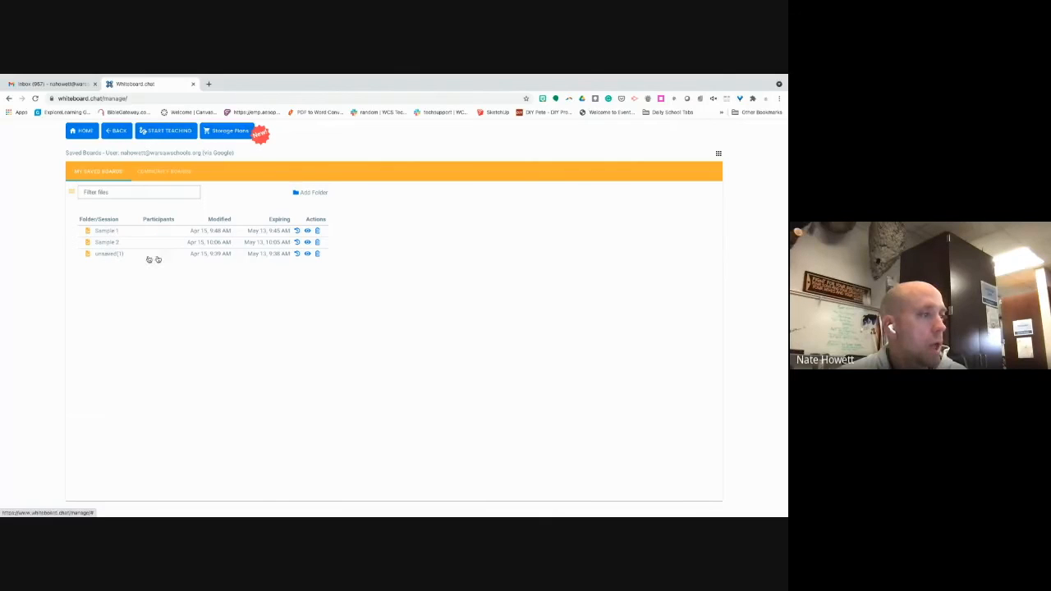
click(319, 255)
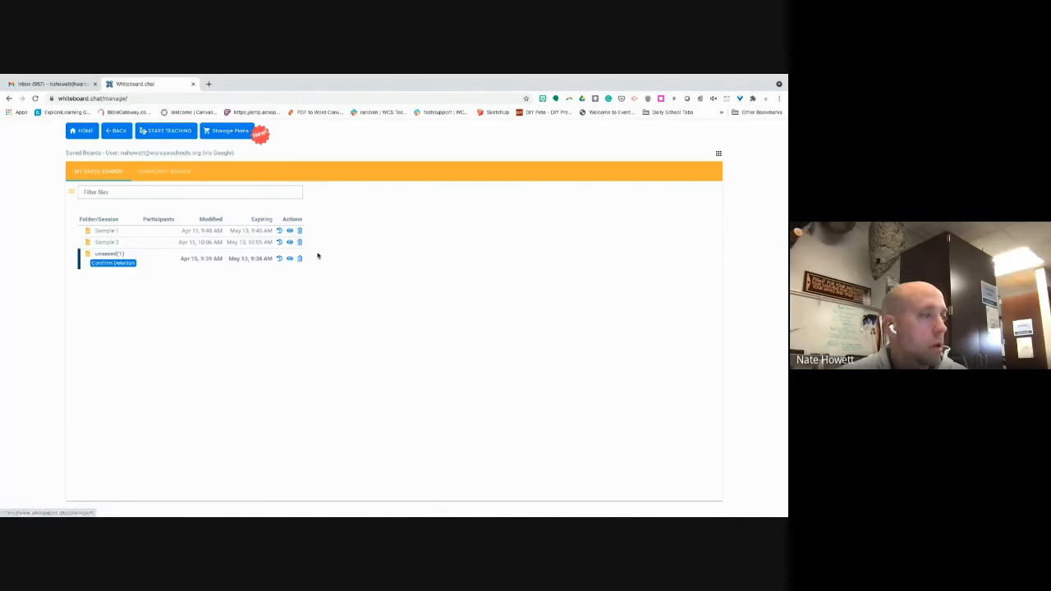
click(108, 265)
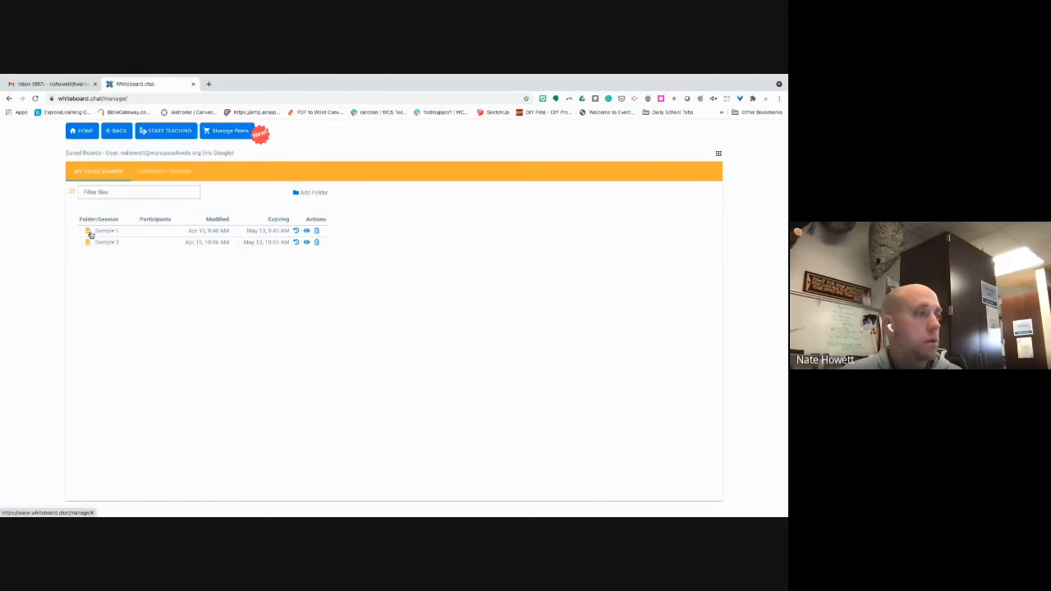
click(90, 132)
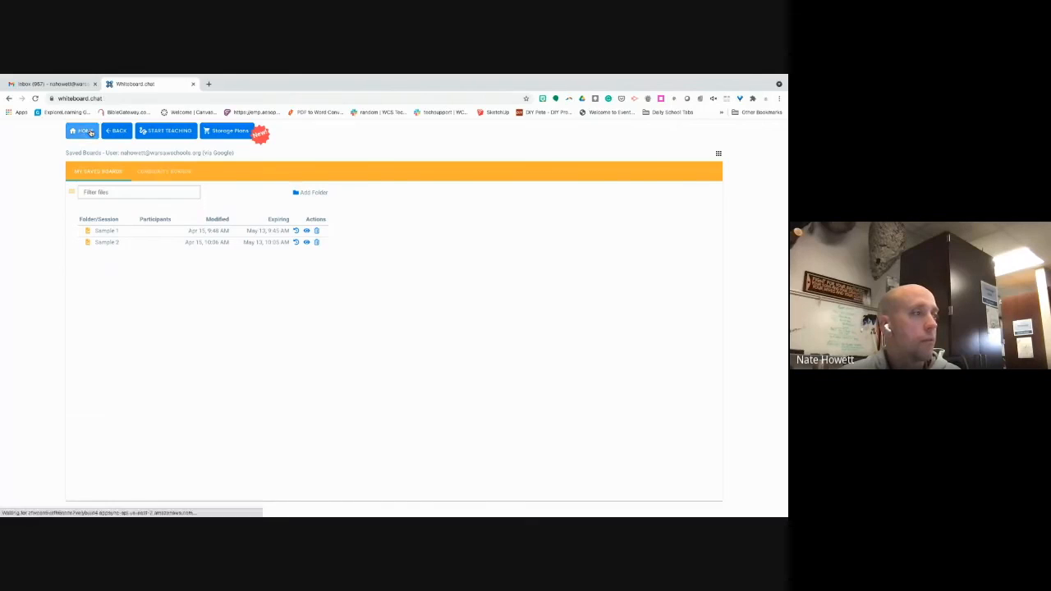